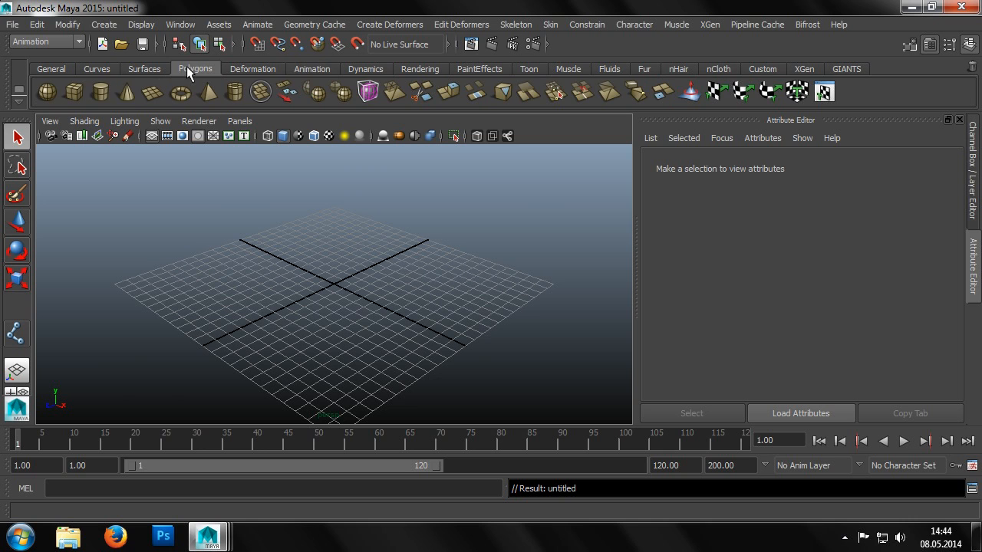
Step: Create a polygon cylinder at the grid centre, about 0.51 in radius and 2.43 high
click(99, 92)
scroll(352, 289, up, 3)
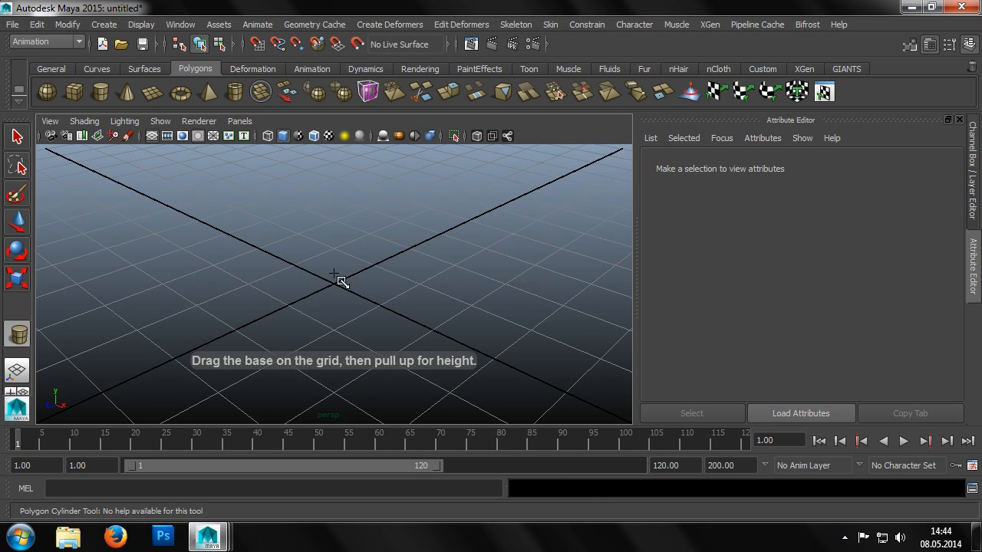
drag(337, 280, 365, 123)
click(819, 167)
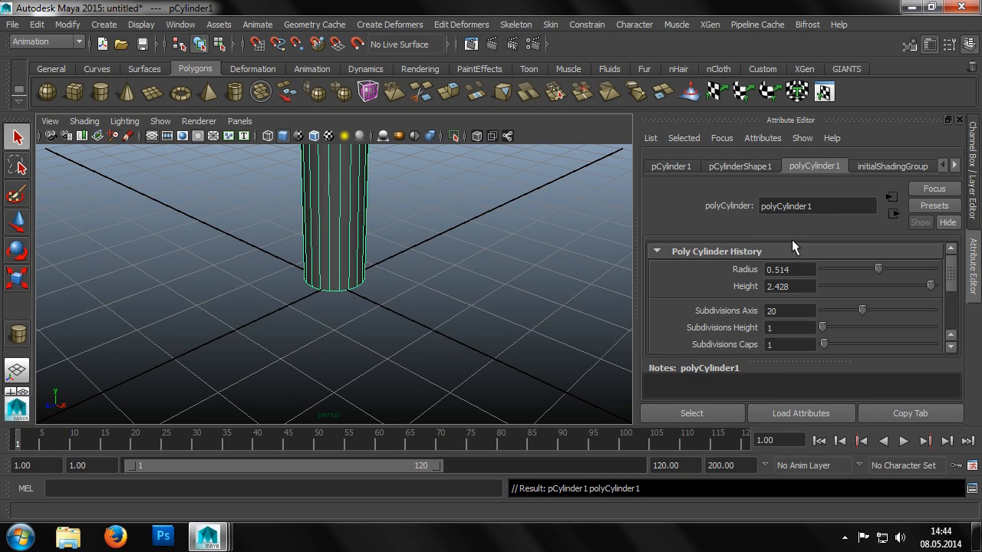
Step: Set the cylinder's radius to 0.2, height to 2 and height subdivisions to 20
double_click(781, 270)
text(0.2)
key(Tab)
text(2)
key(Tab)
key(Tab)
text(20)
key(Tab)
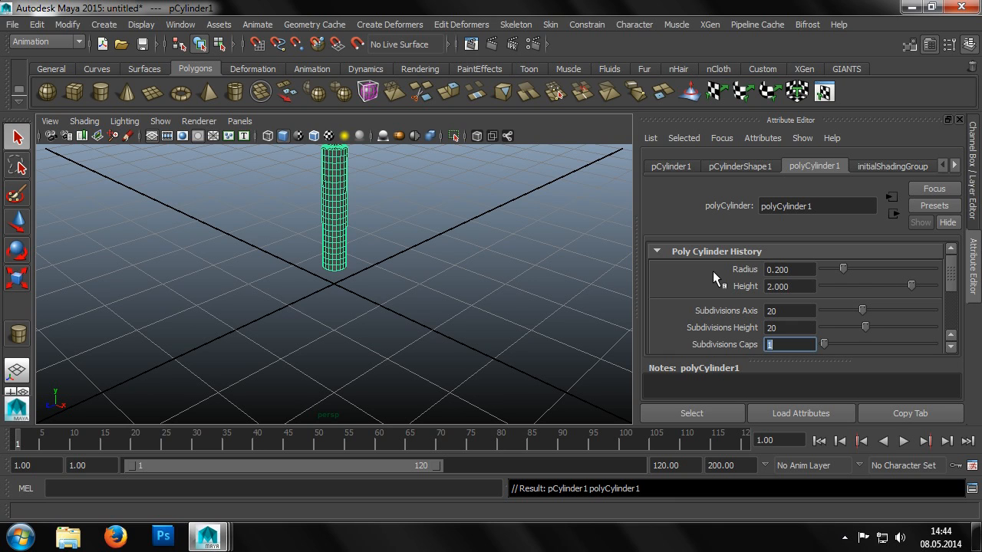
Step: Move the cylinder to the origin by setting its X, Y and Z translation to 0
click(680, 168)
text(0)
key(Tab)
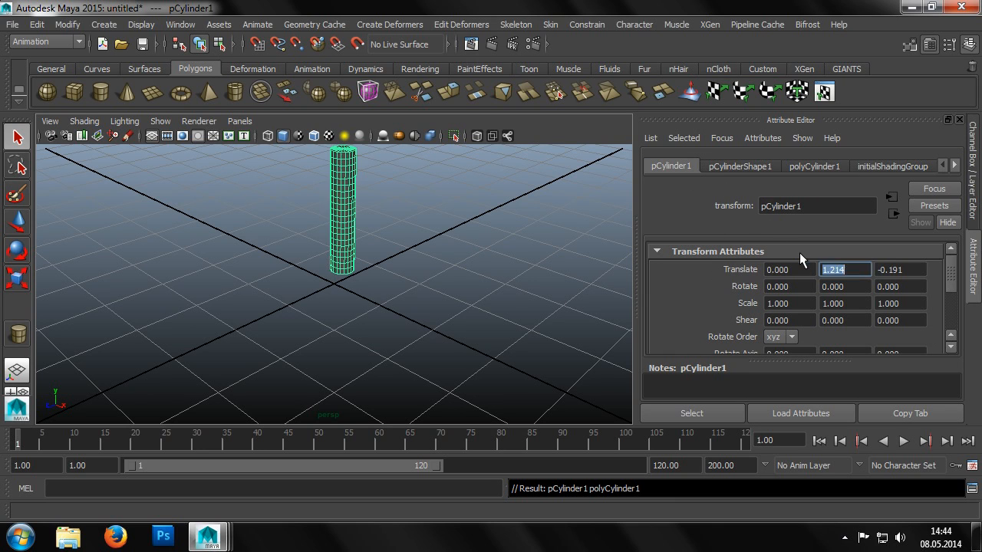
text(0)
key(Tab)
text(0)
key(Tab)
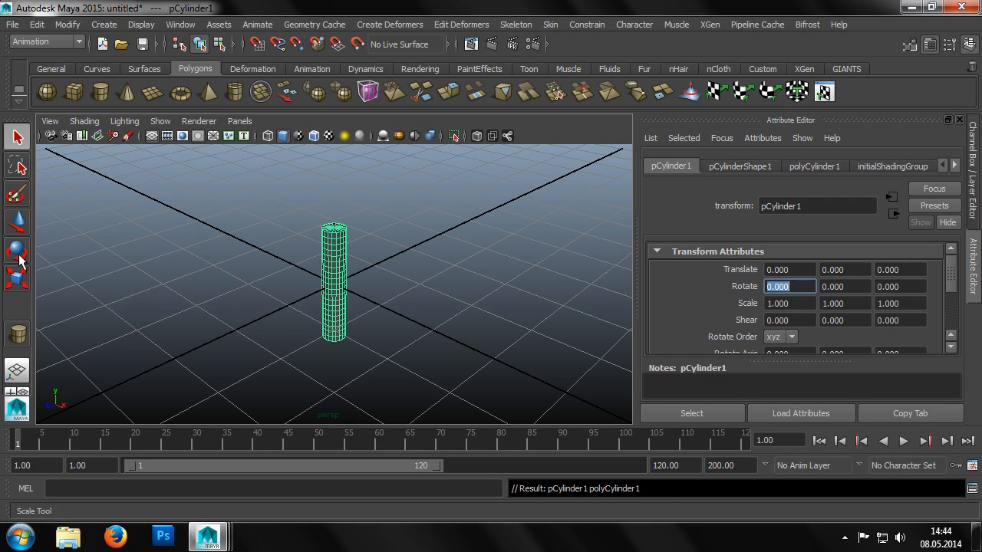
Step: Rotate the cylinder 90 degrees about X so that it lies flat
key(e)
drag(300, 248, 287, 341)
drag(800, 287, 762, 287)
text(90)
key(Tab)
click(347, 276)
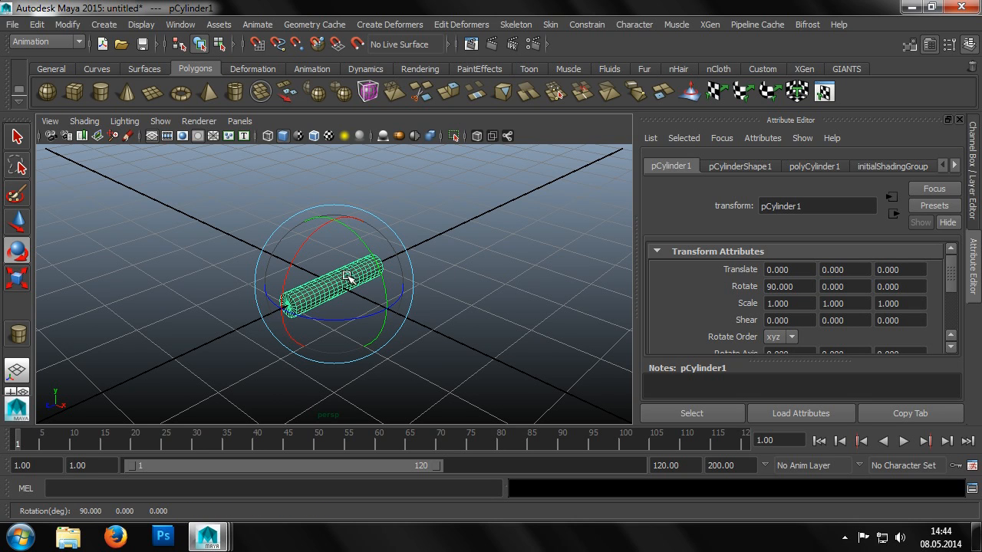
Step: Freeze the cylinder's rotate and scale transformations with translate excluded, and clear the selection
click(17, 222)
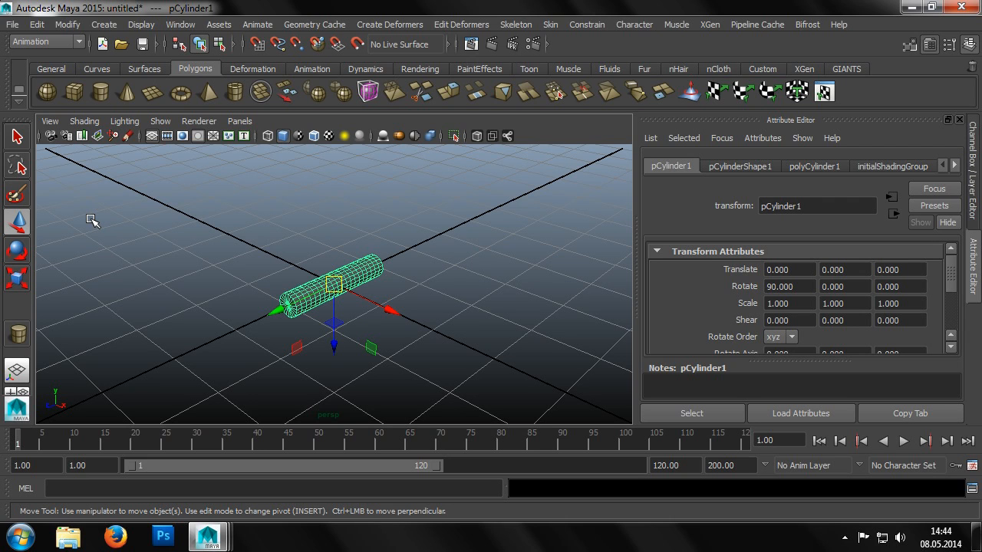
click(67, 25)
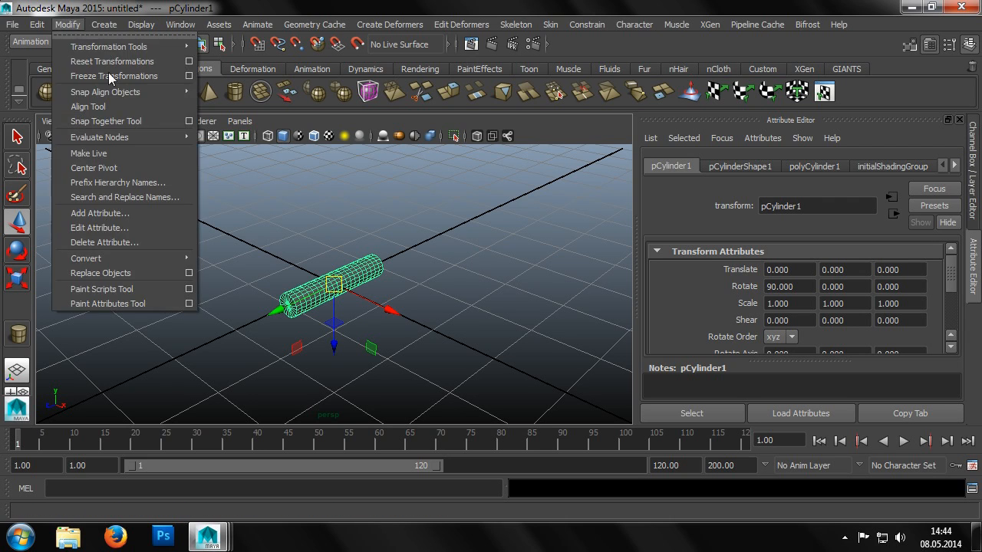
click(189, 72)
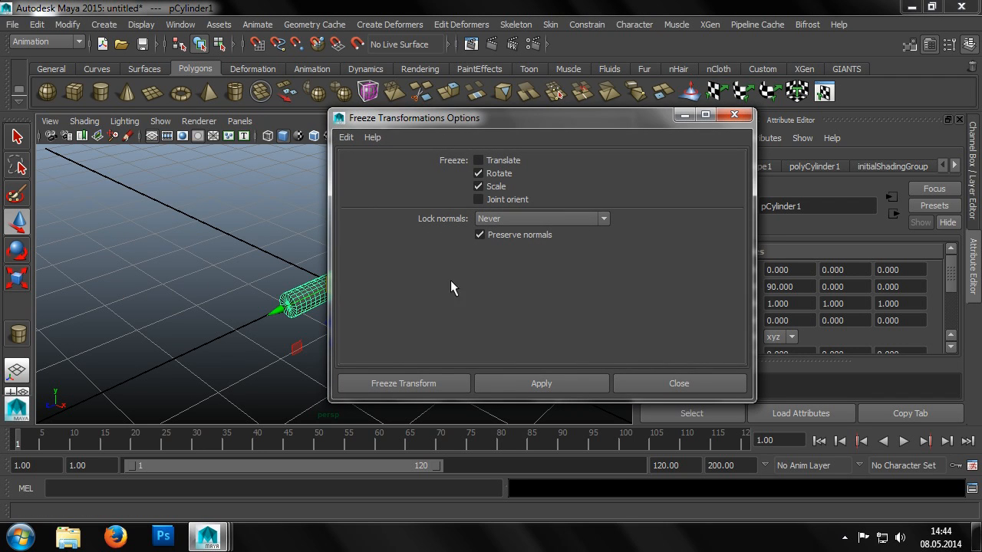
click(432, 381)
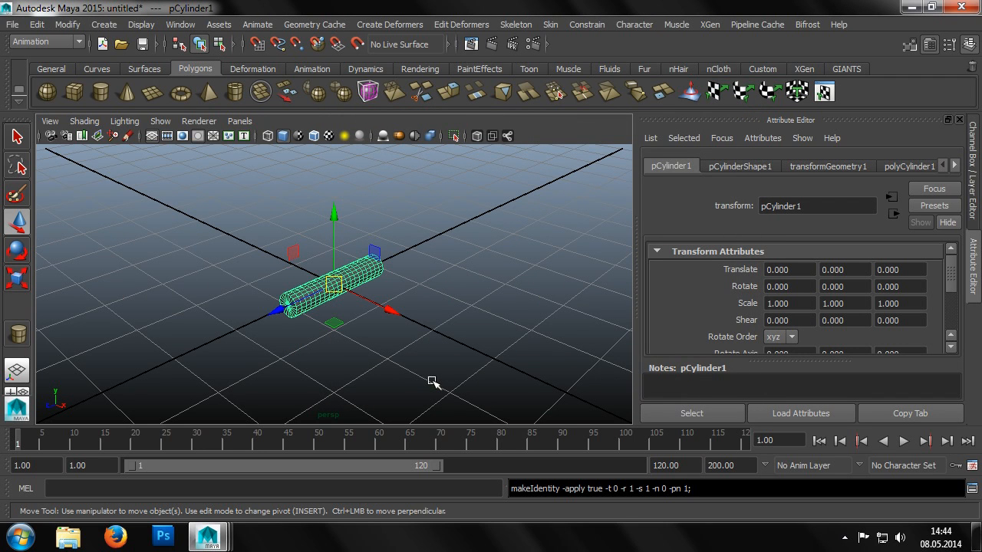
click(432, 381)
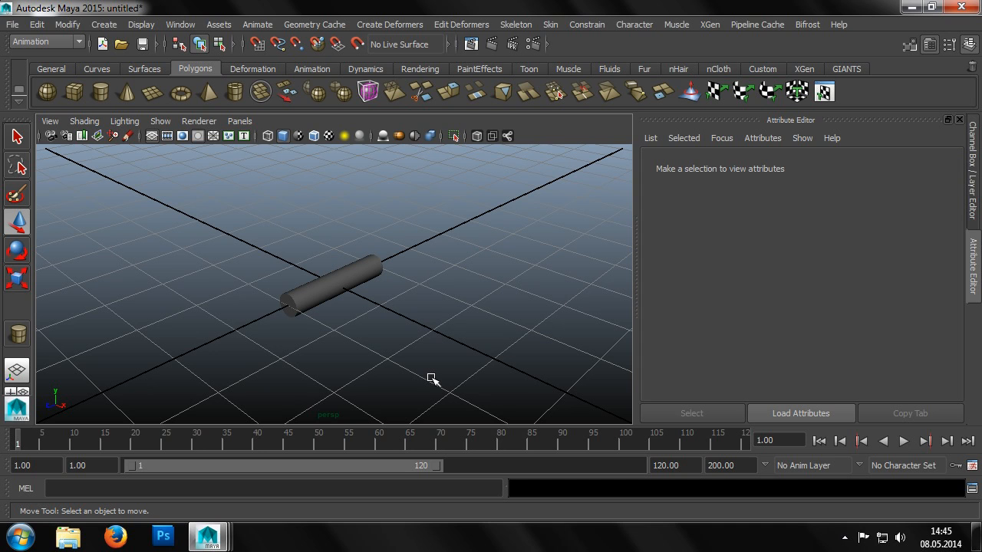
Step: Draw a chain of three joints beside the cylinder with the Joint Tool, keeping Orient Joint to World enabled
click(316, 68)
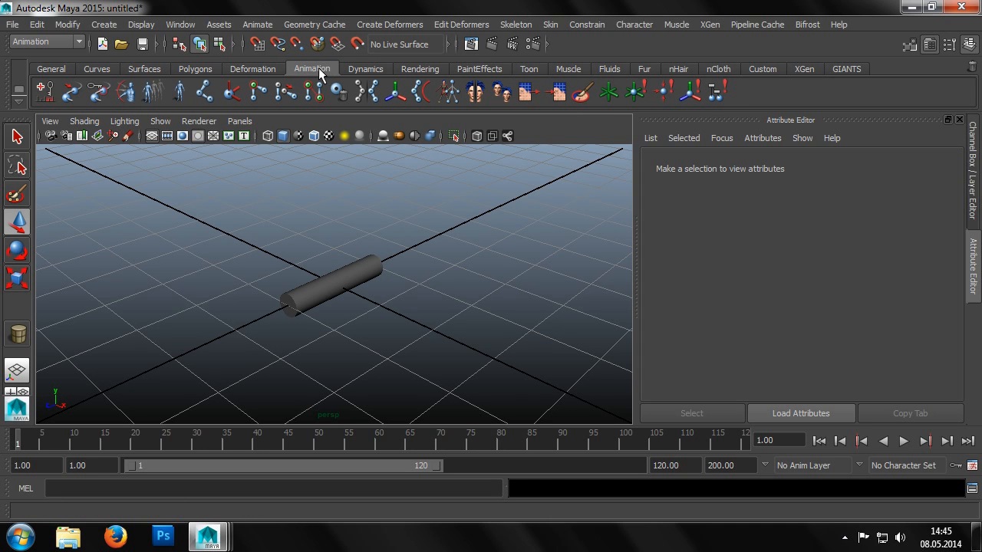
double_click(203, 93)
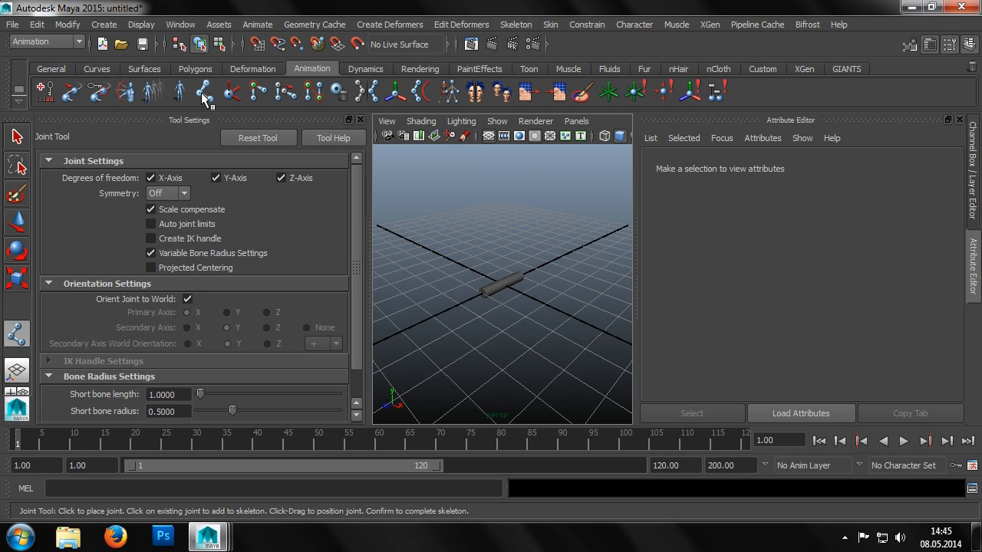
click(187, 299)
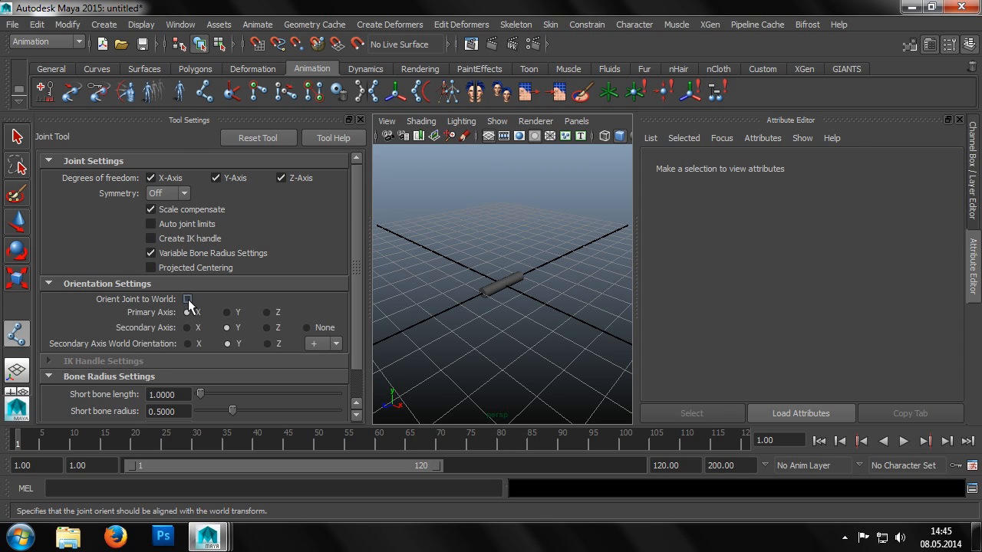
click(187, 298)
scroll(532, 300, up, 3)
alt+middle_drag(558, 283, 509, 284)
scroll(527, 277, down, 2)
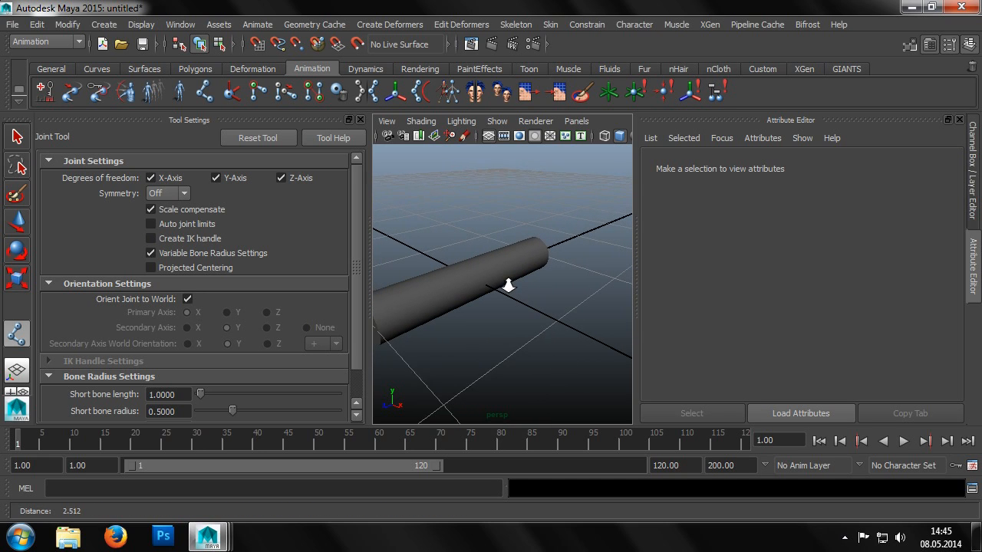
click(580, 267)
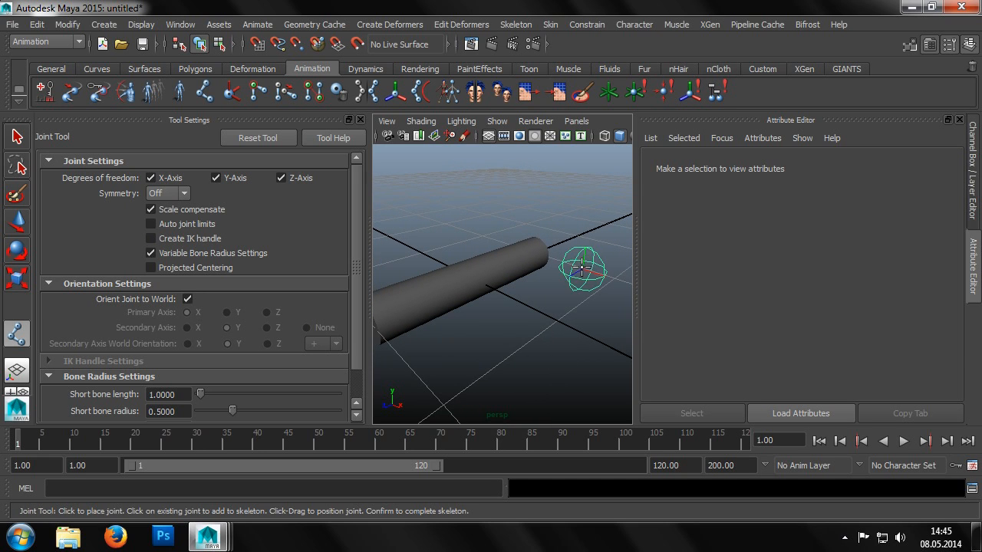
click(524, 307)
click(426, 378)
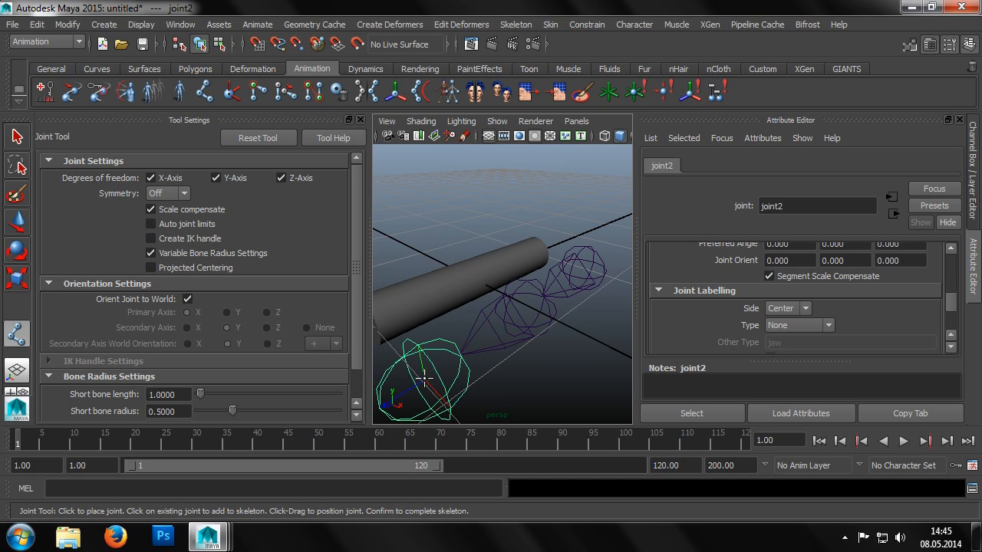
click(16, 137)
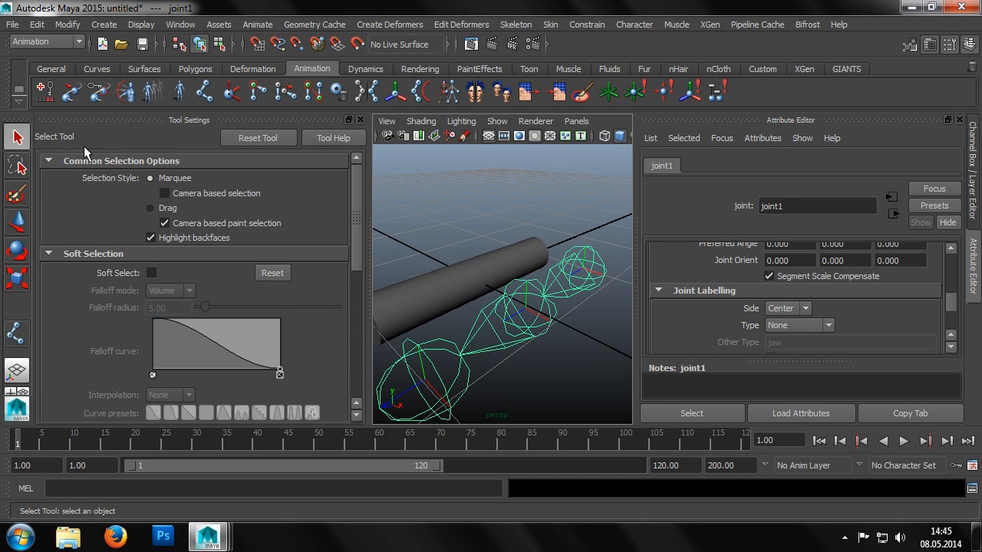
Step: Set the translation of joint3, the end joint of the chain, to X 0 and Z 1
click(441, 355)
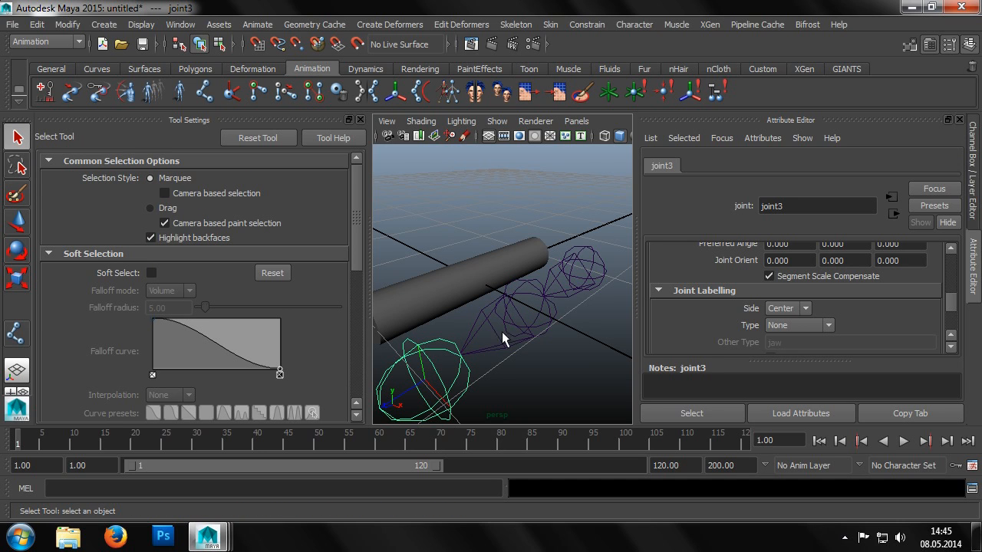
scroll(889, 291, up, 5)
click(790, 269)
text(0)
key(Tab)
key(Tab)
text(1)
key(Tab)
Step: Set the translation of joint2, the middle joint, to X 0 and Z 1
click(540, 294)
click(790, 270)
text(0)
key(Tab)
key(Tab)
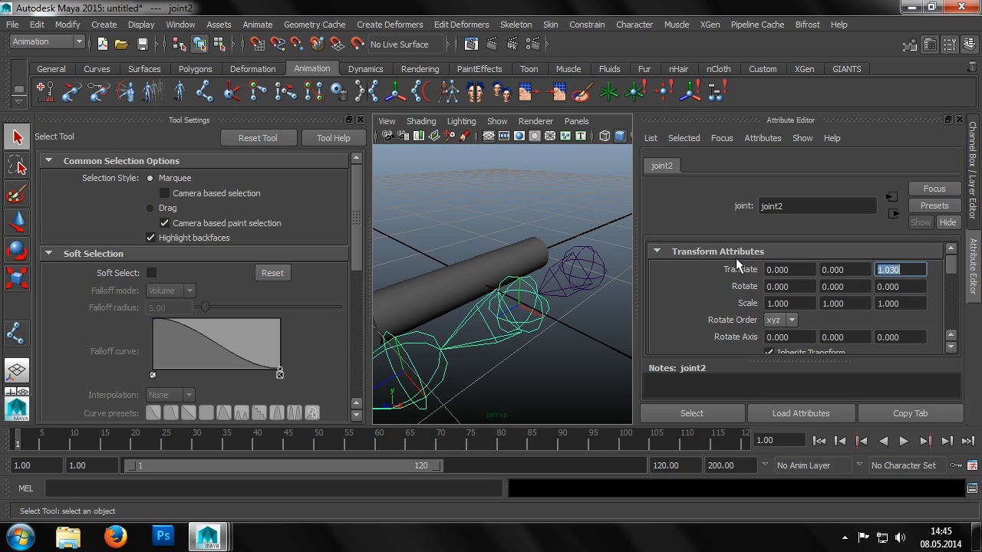
text(1)
key(Tab)
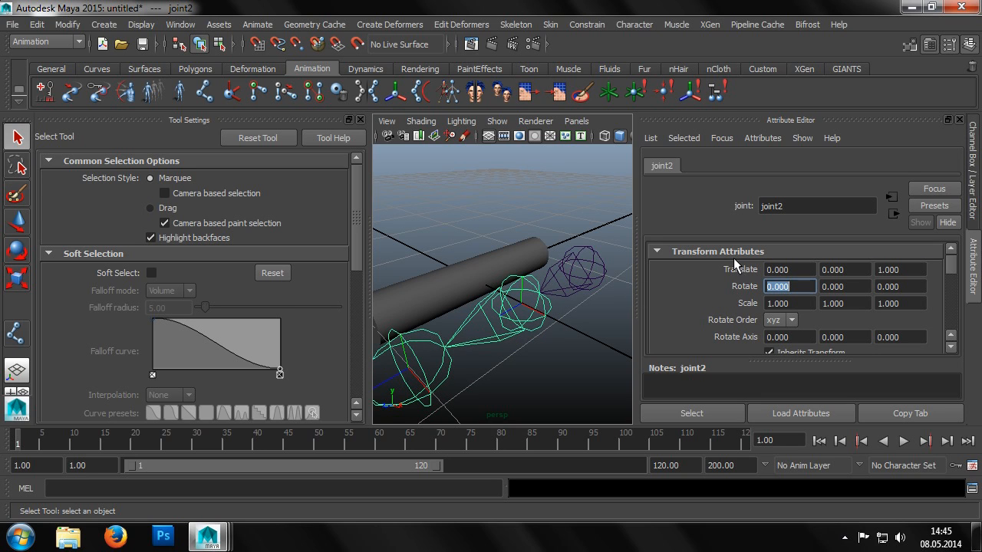
Step: Place the root joint1 inside the cylinder's far end with translate X 0 and Z -1, and clear the selection
click(598, 254)
drag(795, 271, 765, 270)
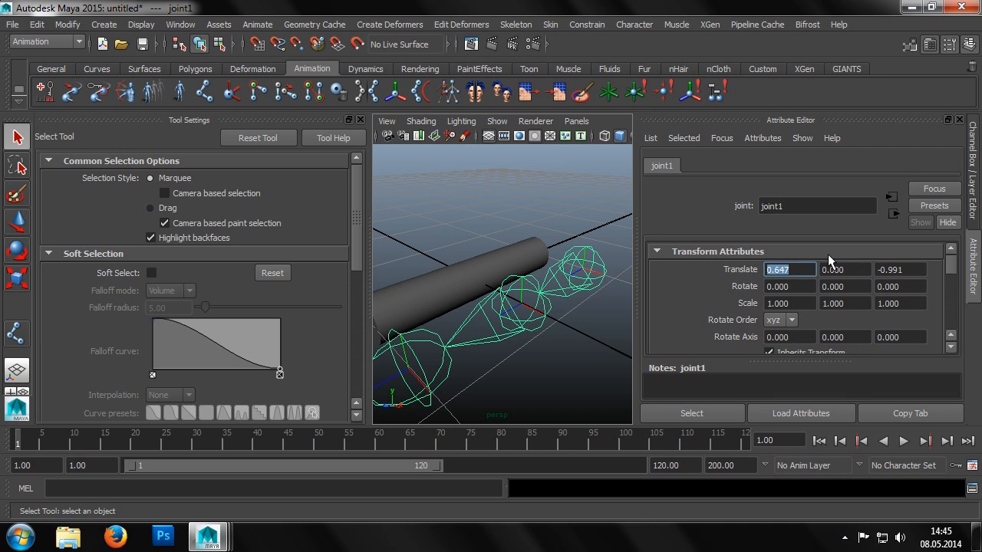
text(0)
key(Tab)
key(Tab)
text(-1)
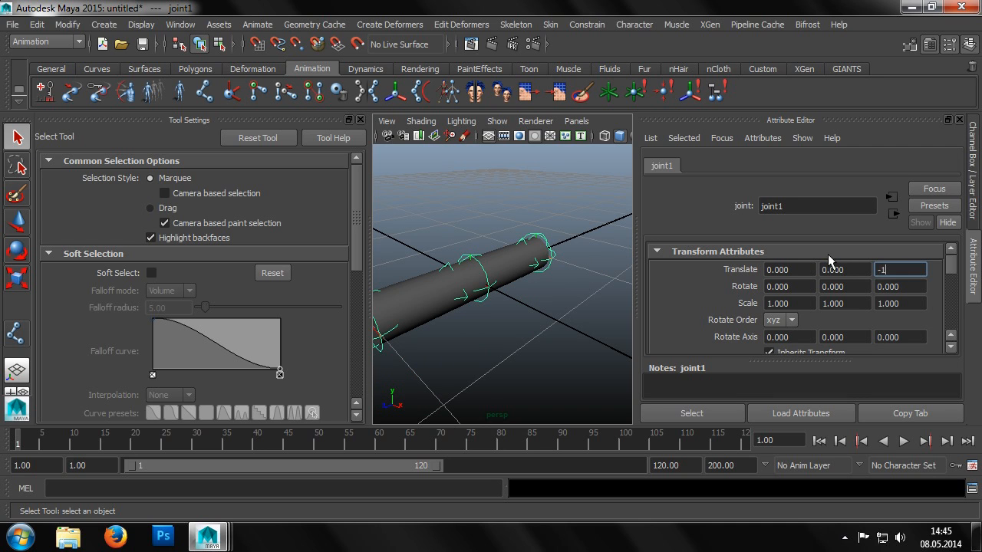
key(Tab)
alt+drag(478, 274, 525, 291)
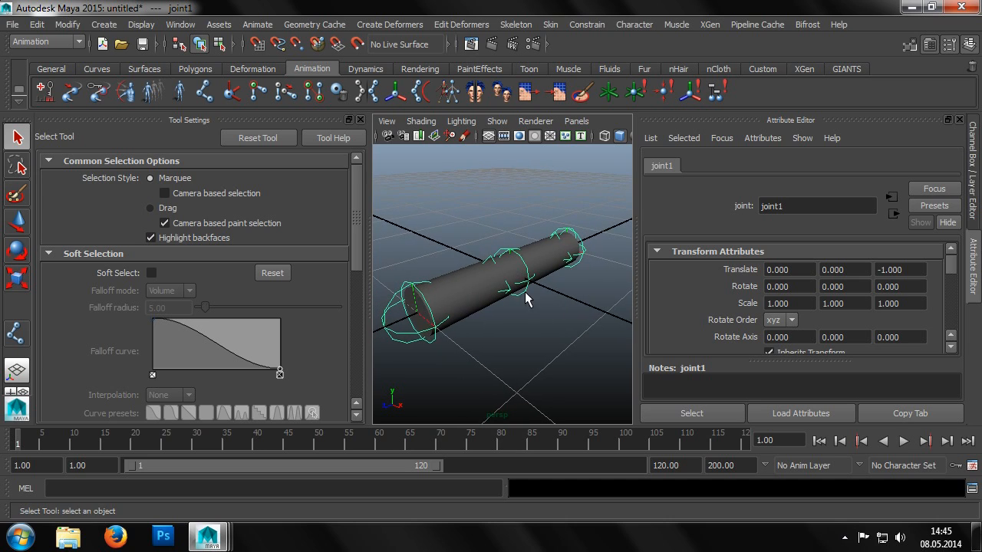
click(535, 330)
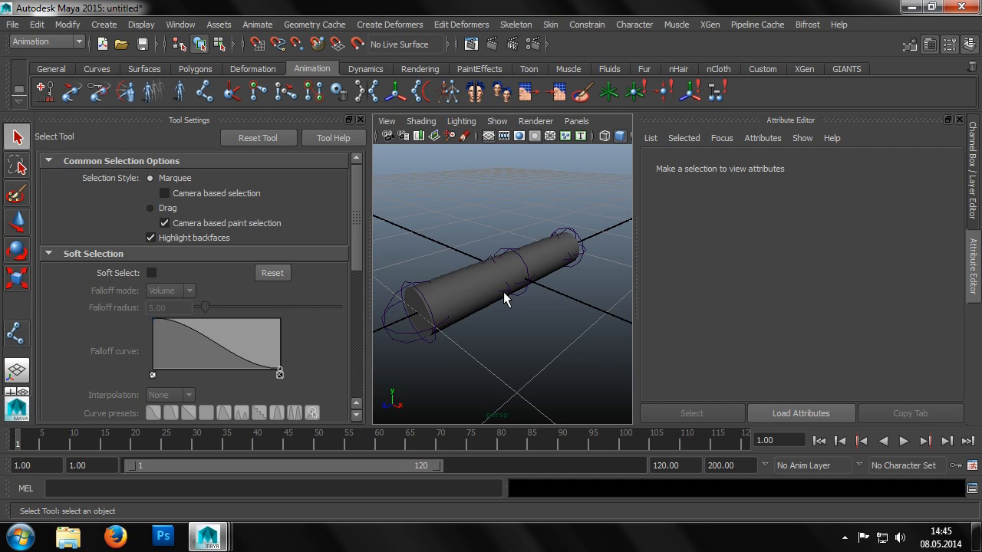
Step: Open the Outliner and expand the joint1 hierarchy down to joint3
click(180, 25)
mouse_move(212, 92)
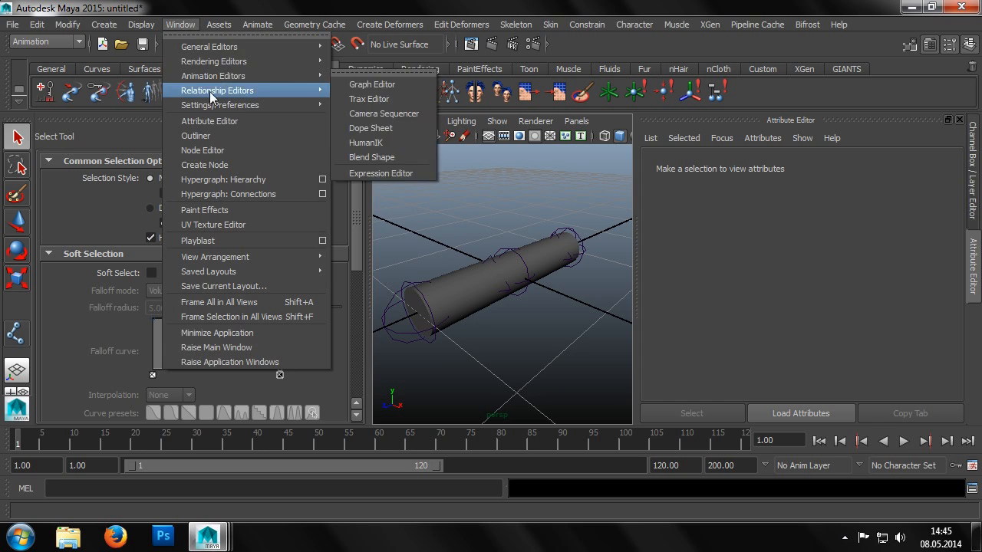
click(196, 136)
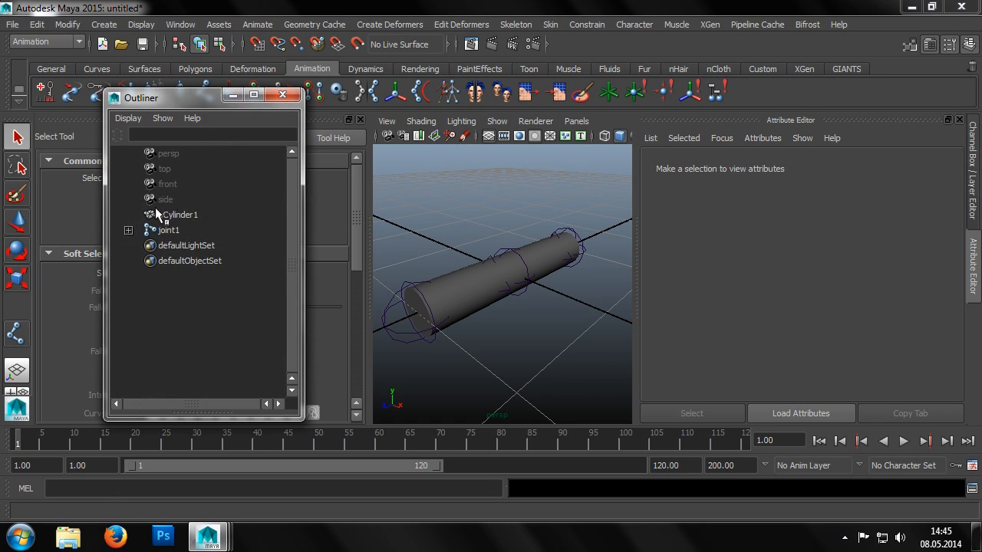
click(128, 230)
click(143, 246)
Step: Smooth bind pCylinder1 to joint1, joint2 and joint3 with max influences 4 and dropoff rate 4.0
drag(168, 220, 194, 268)
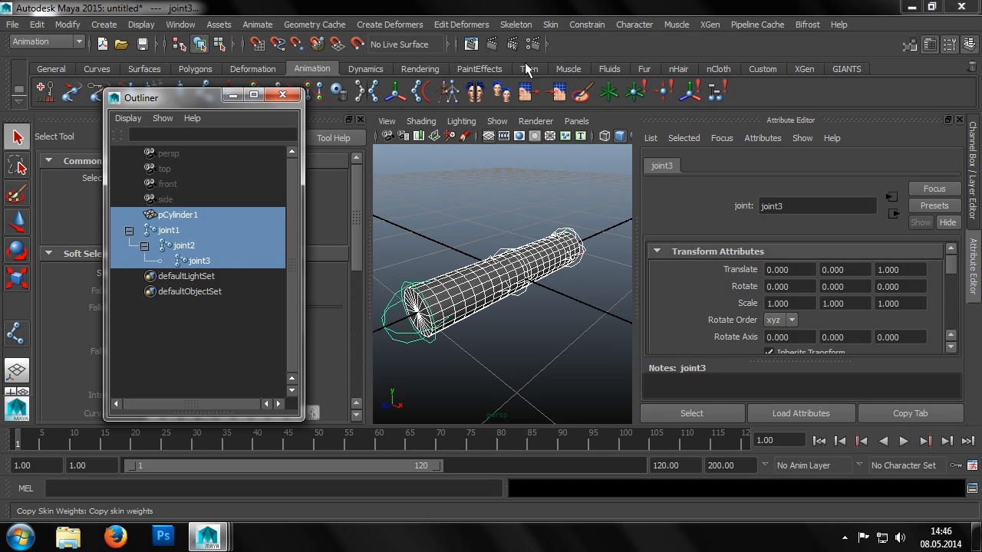
click(551, 25)
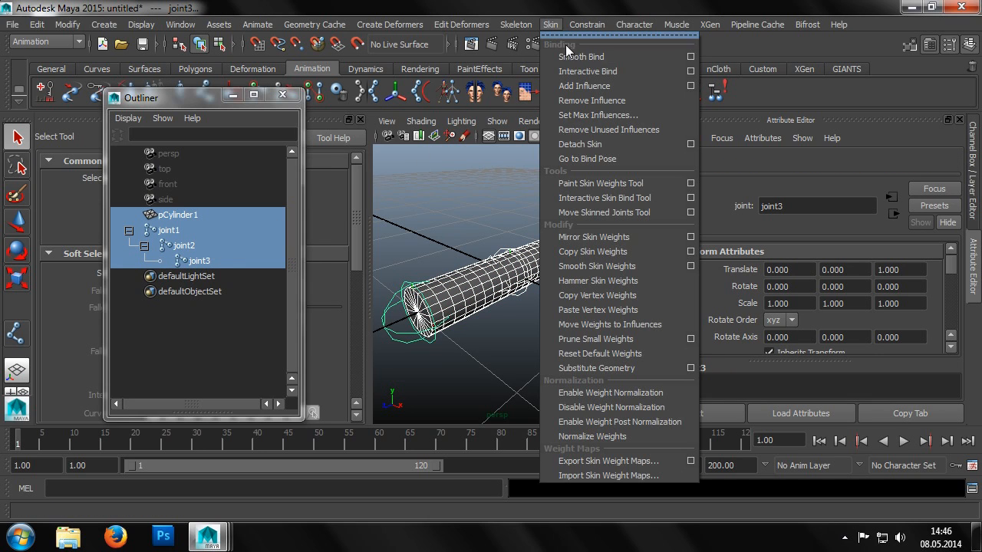
click(692, 58)
double_click(483, 261)
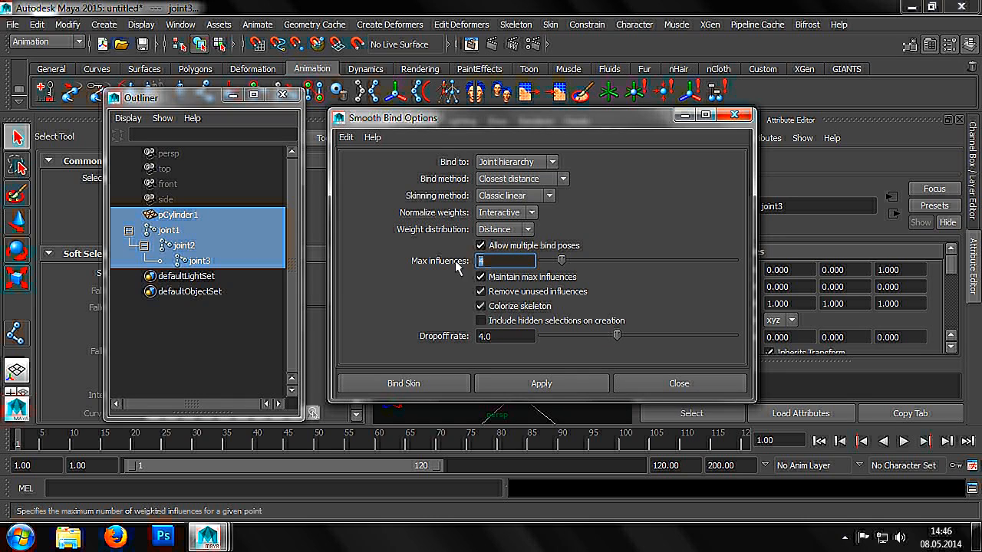
key(Tab)
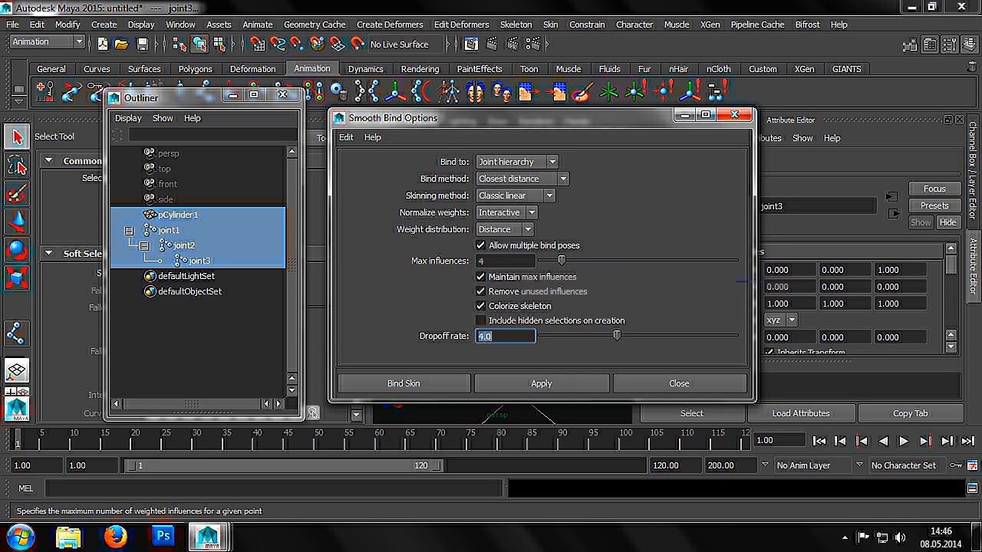
click(440, 384)
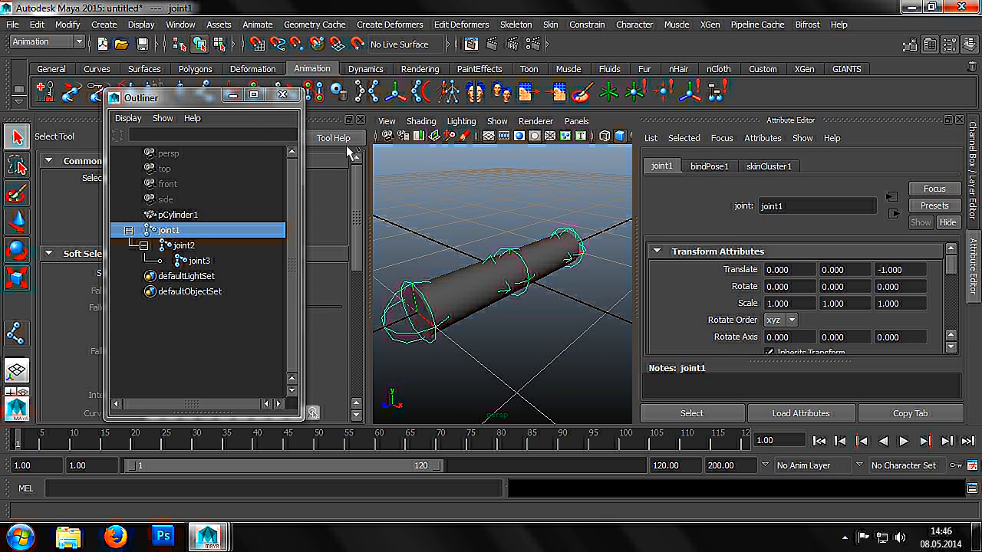
Step: Try moving joint2 down about 0.34 units along Y to test the skin binding, and undo the move
click(195, 246)
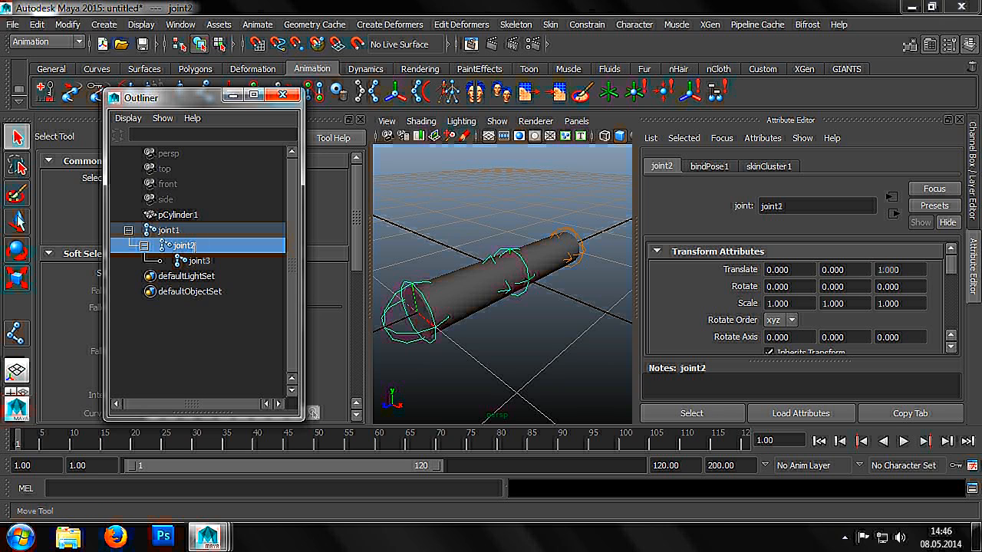
key(w)
alt+drag(512, 197, 498, 243)
key(ctrl+z)
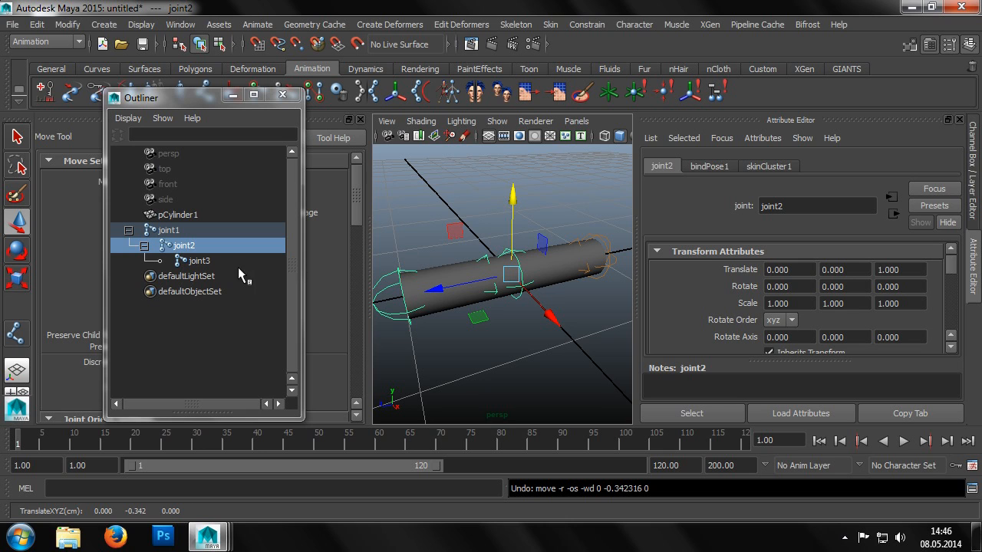
Step: Try rotating joint2 to test how the cylinder bends, reset its rotation to 0 and clear the selection
click(18, 251)
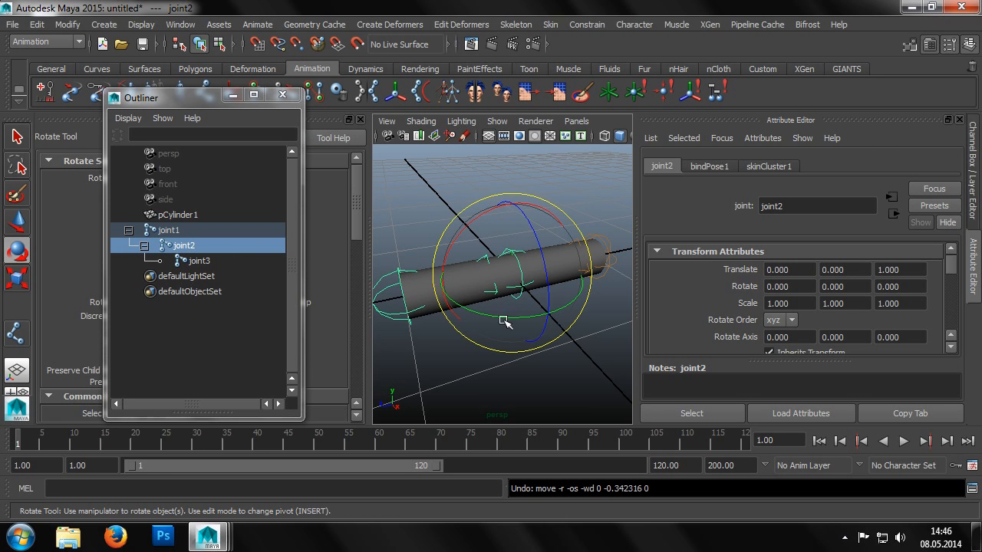
drag(508, 316, 439, 277)
alt+drag(519, 262, 527, 304)
mouse_move(527, 263)
mouse_down()
mouse_move(548, 258)
mouse_move(568, 290)
mouse_move(521, 234)
mouse_move(522, 247)
mouse_up()
click(790, 286)
key(ctrl+a)
text(0)
key(Tab)
text(0)
key(Tab)
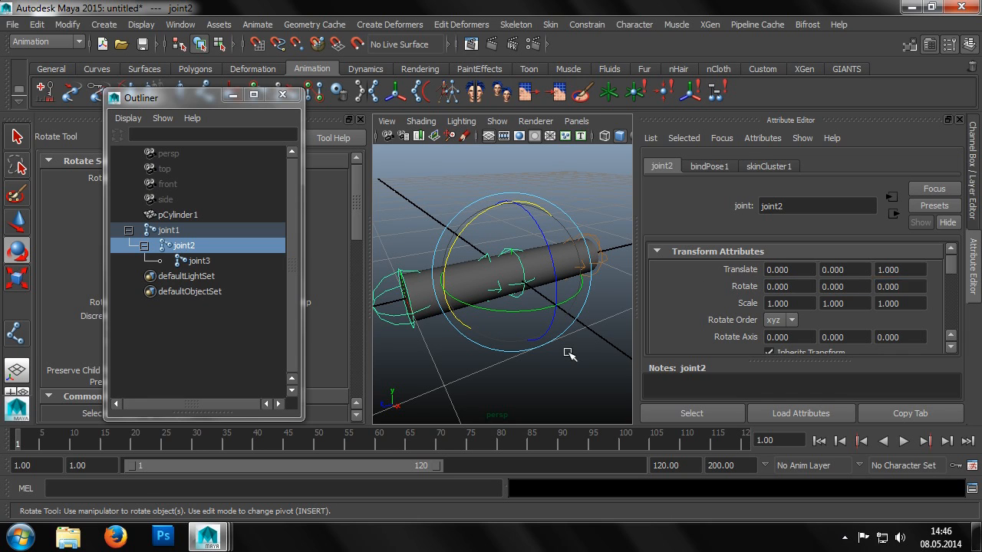
click(568, 354)
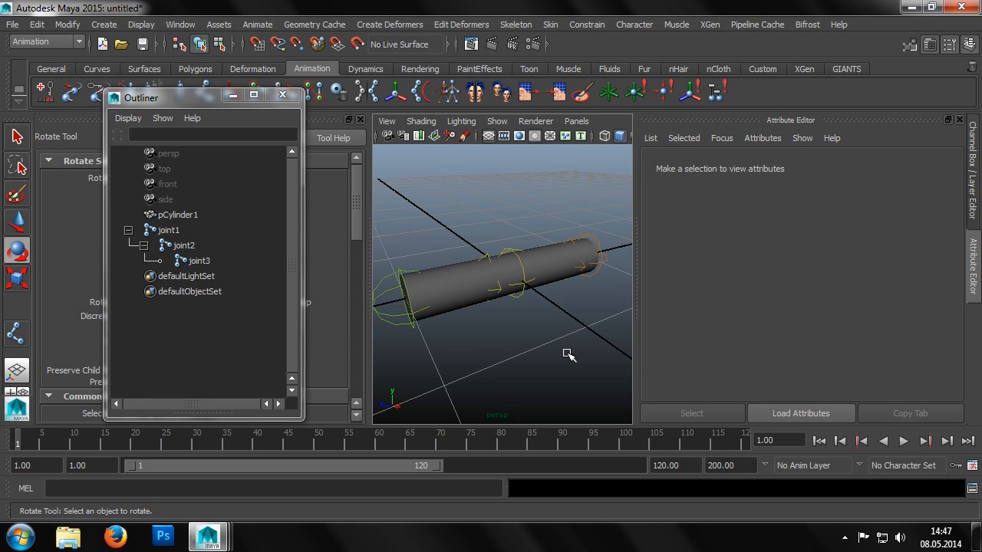
Step: Open the Paint Skin Weights Tool with its settings and select pCylinder1 as the mesh to paint
click(551, 26)
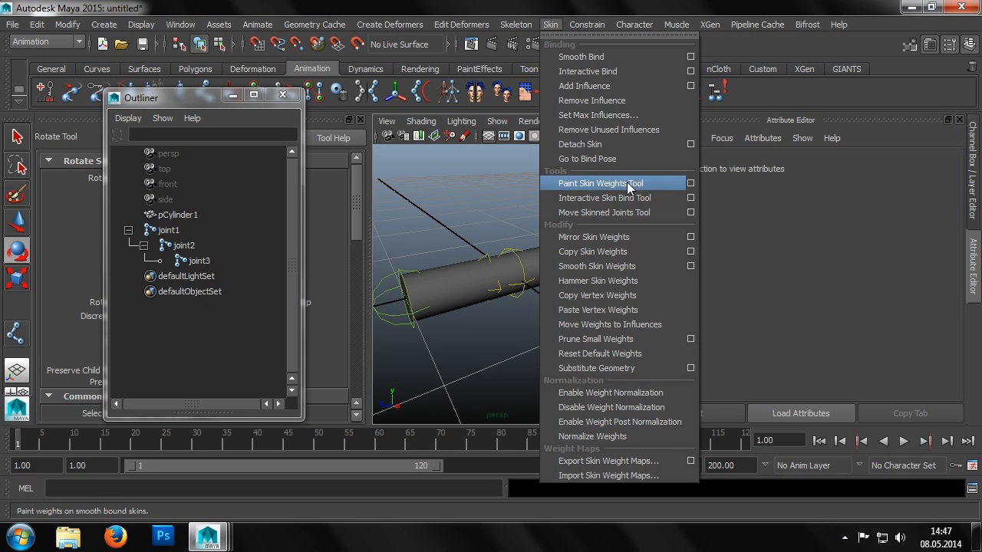
click(674, 182)
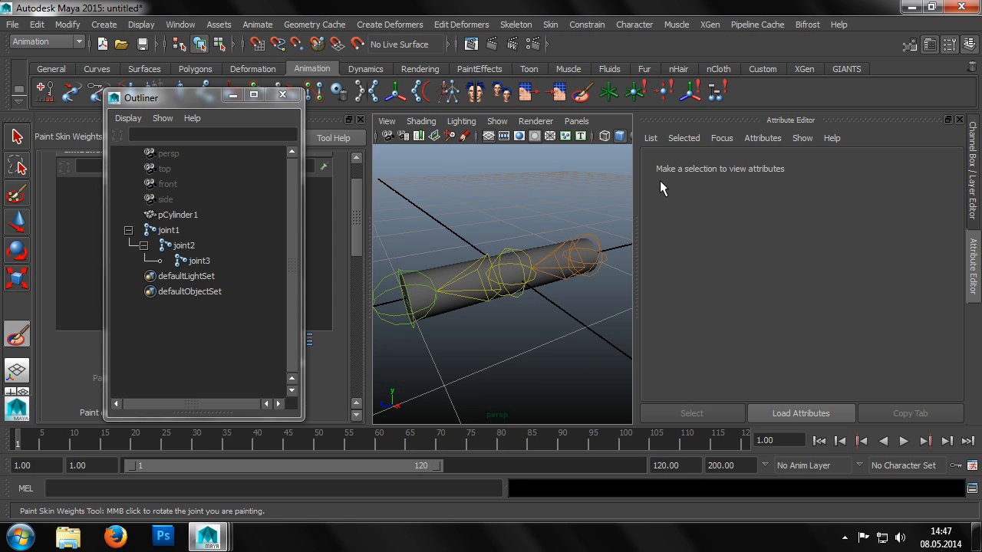
click(233, 94)
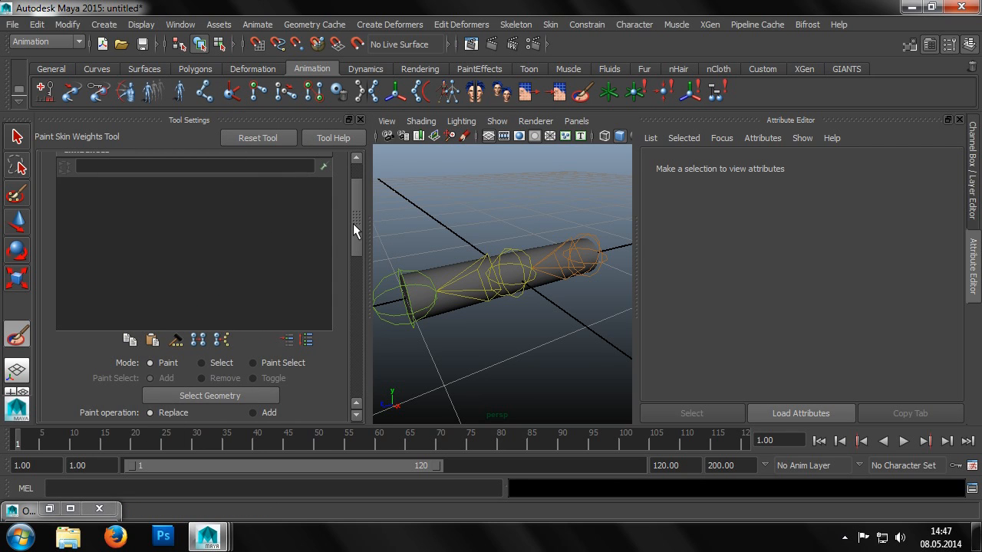
drag(353, 223, 353, 179)
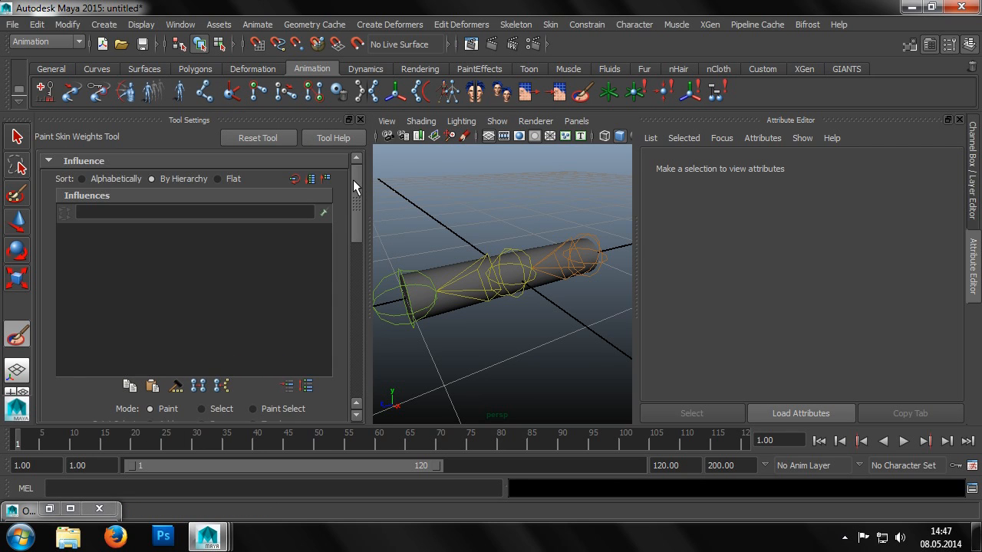
click(49, 508)
drag(164, 96, 732, 107)
click(725, 226)
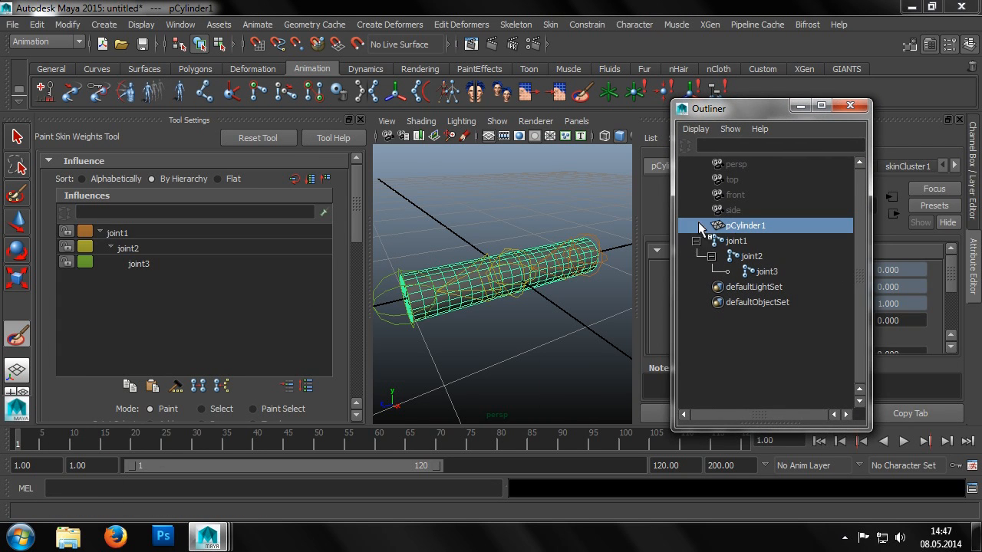
Step: Examine the skin weight distribution of joint1, joint2 and joint3 along the cylinder
click(220, 231)
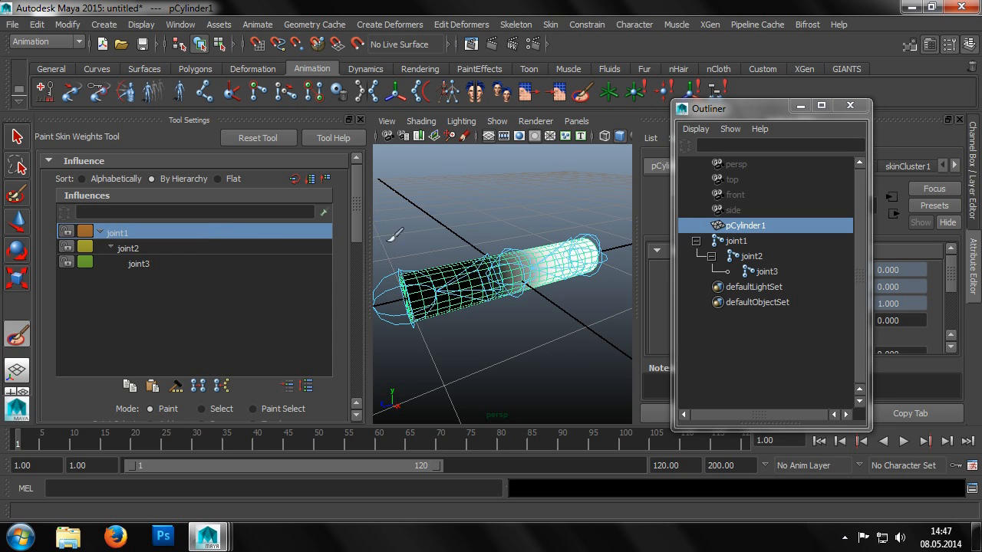
mouse_move(497, 210)
alt+mouse_down()
mouse_move(435, 210)
mouse_move(465, 206)
alt+mouse_up()
click(138, 247)
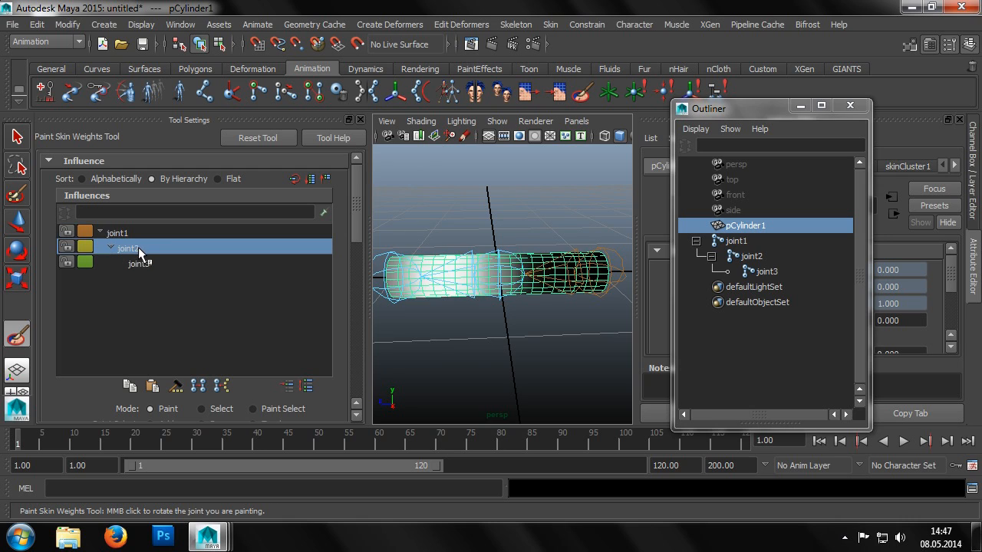
click(141, 264)
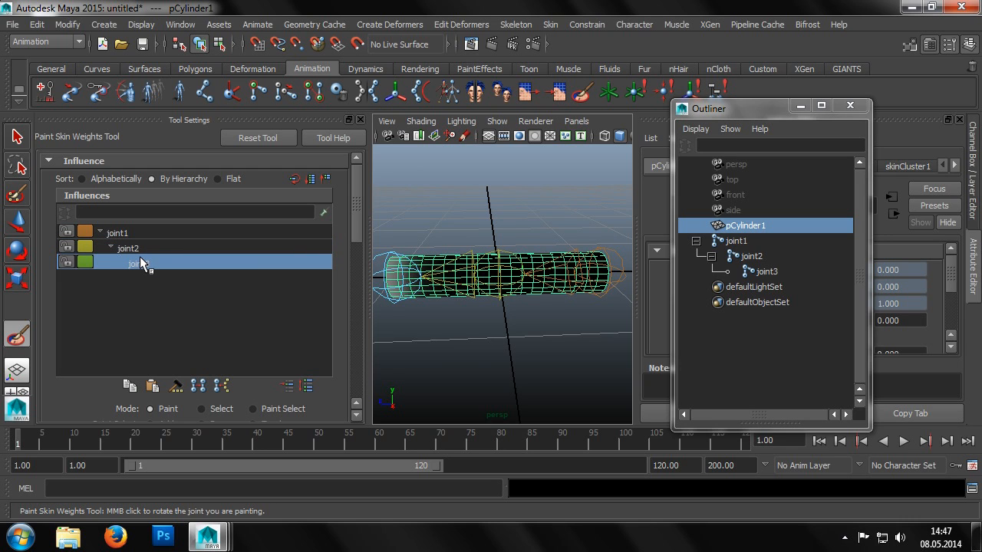
click(138, 246)
click(138, 230)
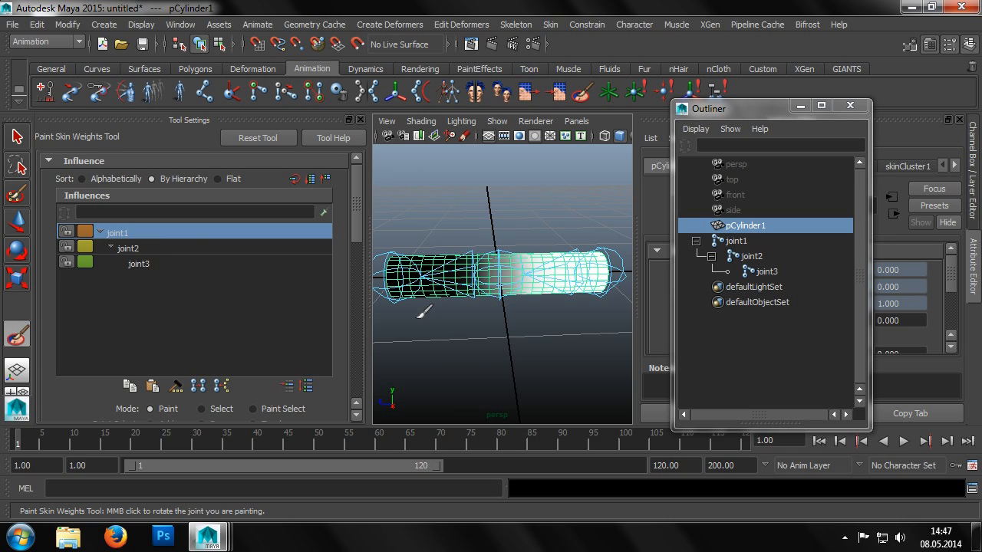
click(189, 247)
click(187, 258)
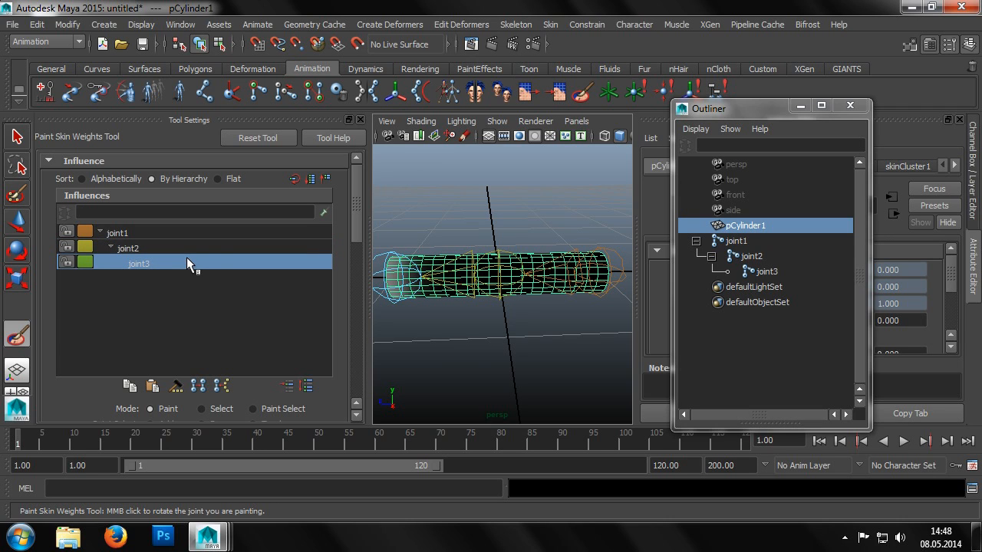
Step: Choose joint2 as the influence to paint and set the brush's Radius(U) and Radius(L) to 2
click(188, 247)
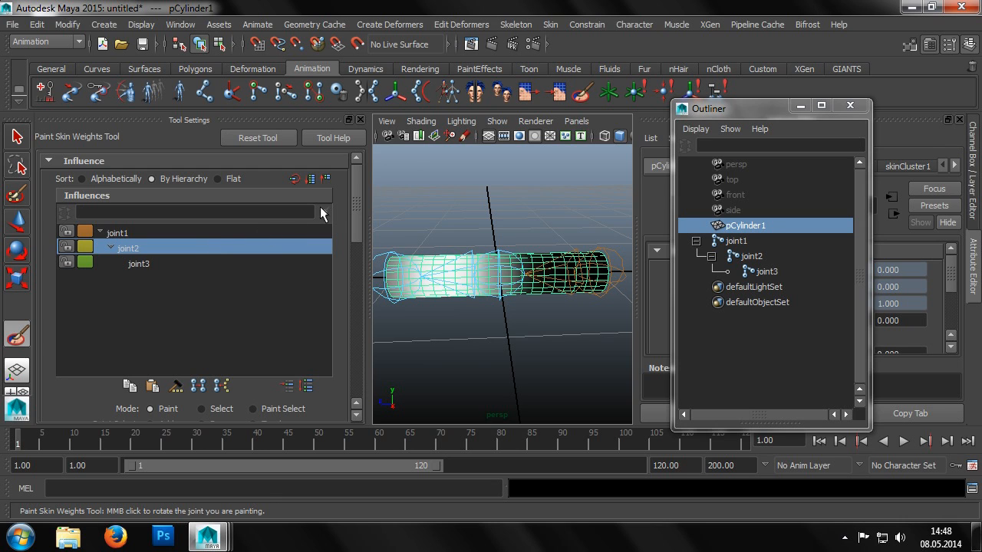
drag(354, 201, 359, 281)
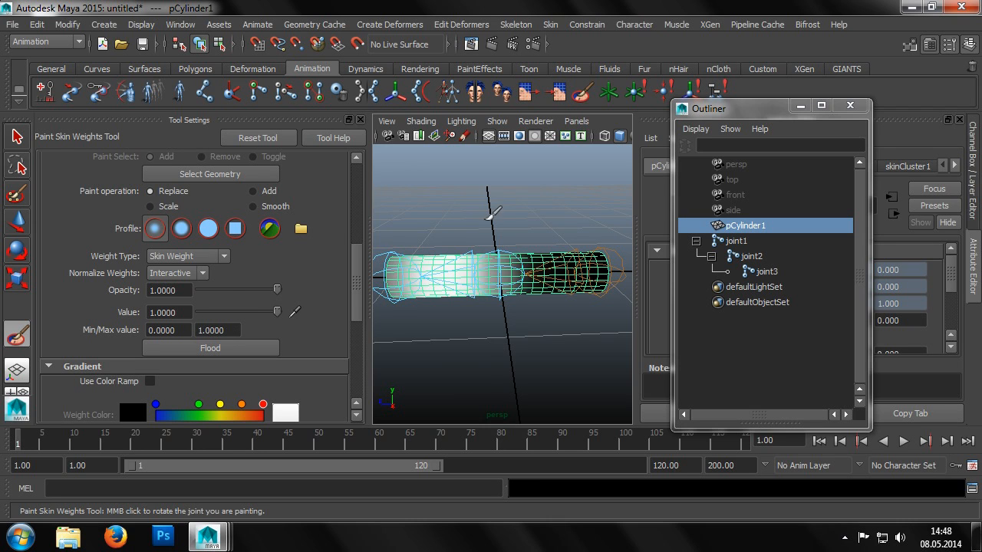
scroll(493, 229, up, 3)
scroll(493, 229, down, 4)
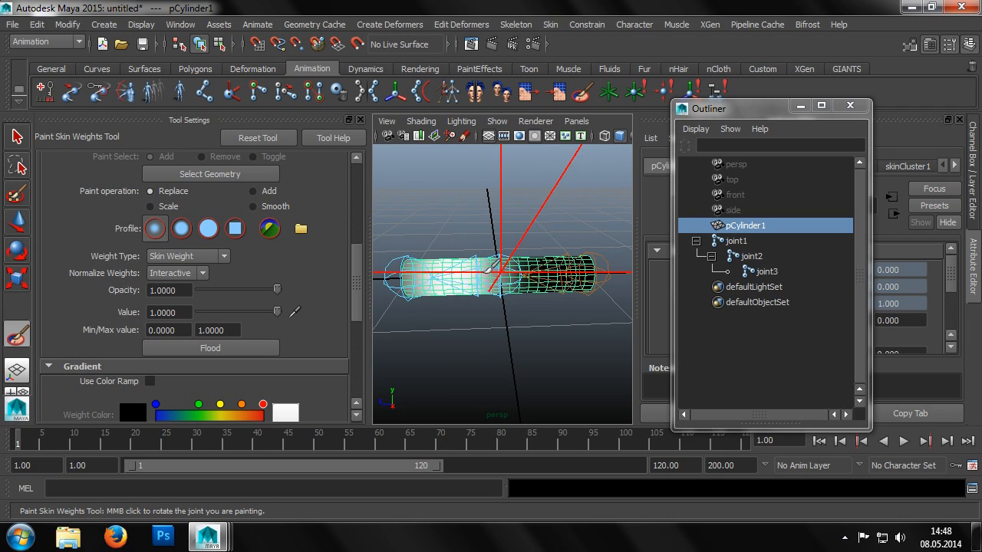
scroll(349, 284, down, 7)
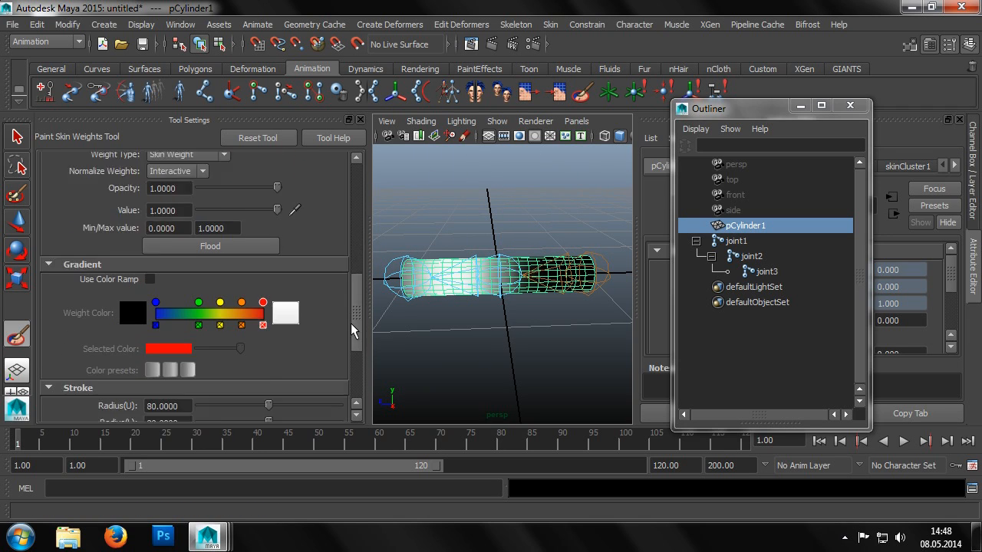
drag(169, 252, 139, 260)
text(2)
key(Tab)
text(2)
key(Tab)
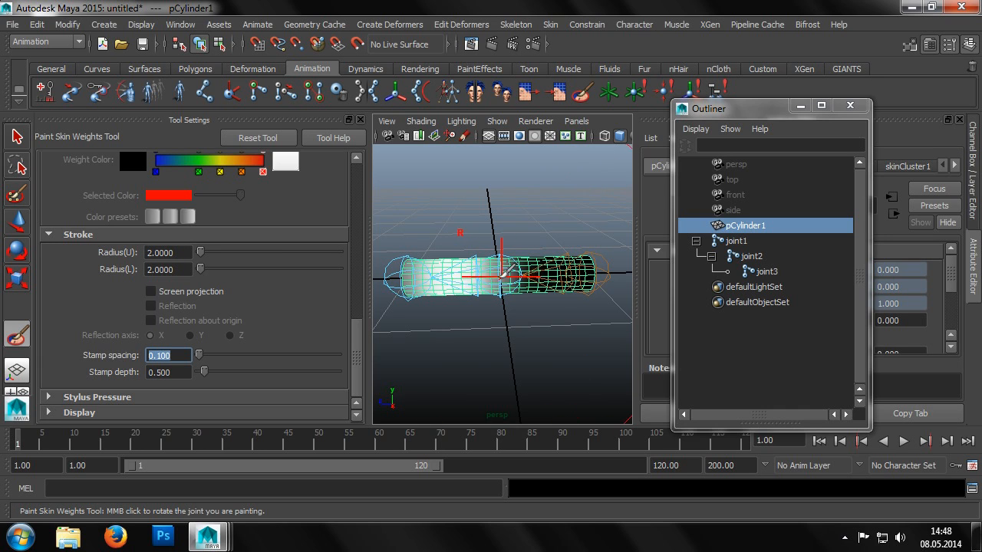
Step: Reduce the brush's Radius(U) and Radius(L) to 1
double_click(169, 253)
text(1)
key(Tab)
text(1)
key(Tab)
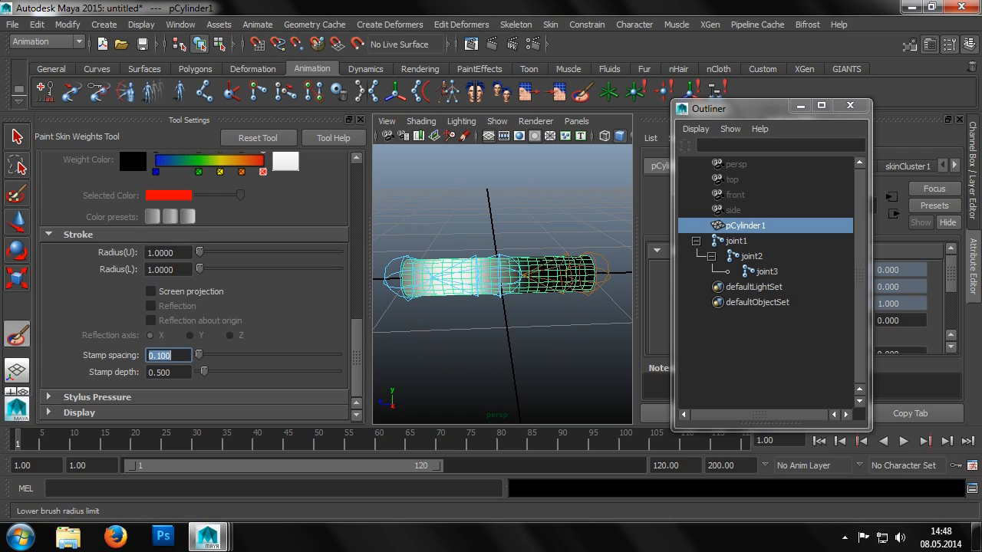
Step: Set both brush radii to 0.2 and paint joint2's weight onto the middle of the cylinder
drag(176, 254, 66, 244)
key(Tab)
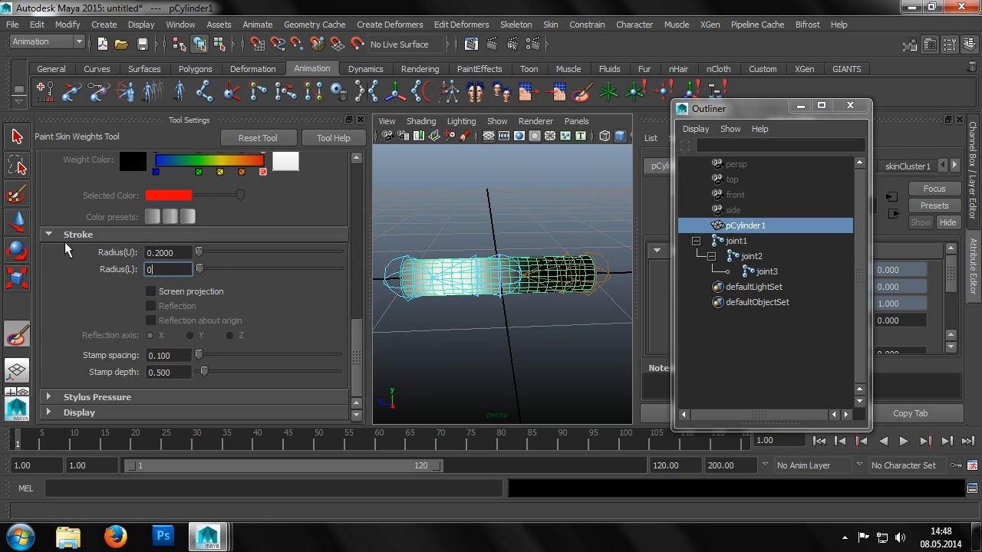
key(Tab)
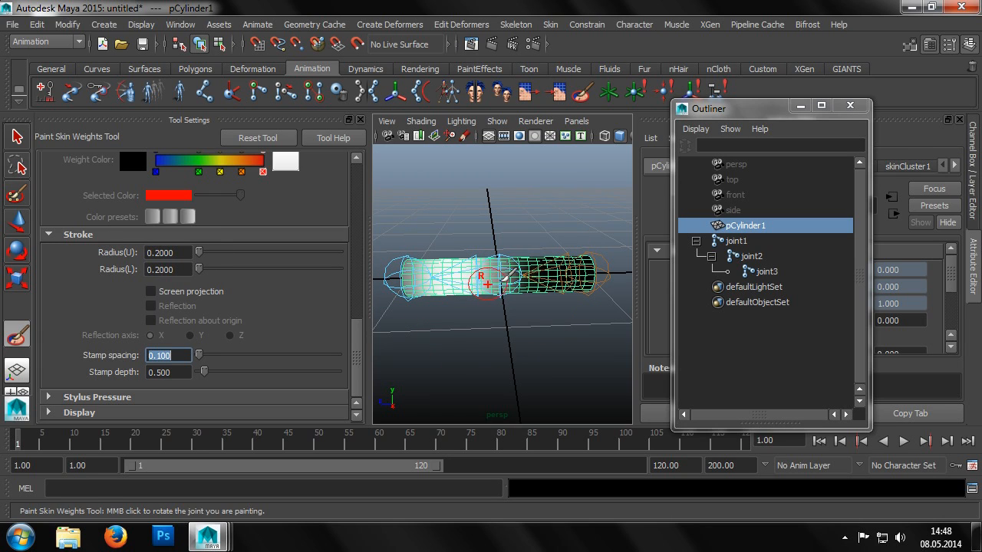
alt+right_drag(500, 267, 503, 300)
mouse_move(493, 274)
mouse_down()
mouse_move(495, 259)
mouse_move(493, 295)
mouse_up()
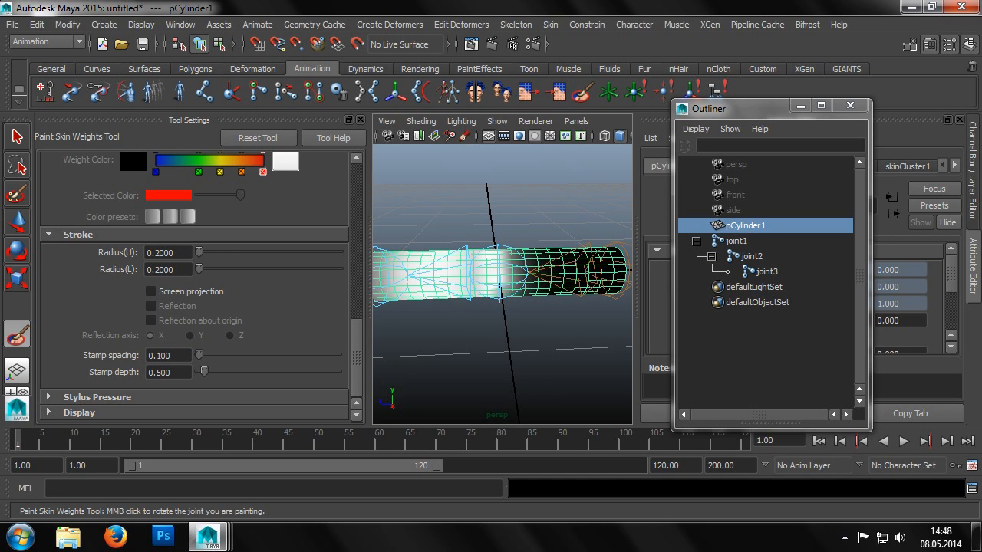
Step: Set Radius(U) to 0.8 and paint joint2's weight all around the middle of the cylinder
text(0.8)
key(Tab)
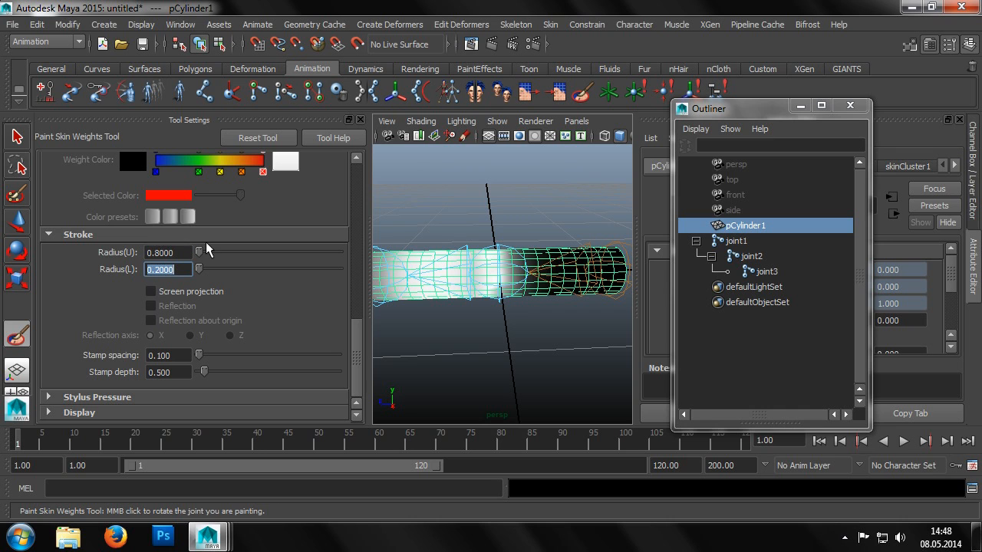
mouse_move(498, 256)
mouse_down()
mouse_move(501, 299)
mouse_move(500, 204)
mouse_move(506, 232)
mouse_up()
alt+drag(508, 348, 506, 247)
mouse_move(499, 328)
alt+mouse_down()
mouse_move(541, 348)
mouse_move(504, 307)
mouse_move(504, 285)
alt+mouse_up()
alt+drag(513, 371, 496, 307)
alt+drag(516, 346, 504, 252)
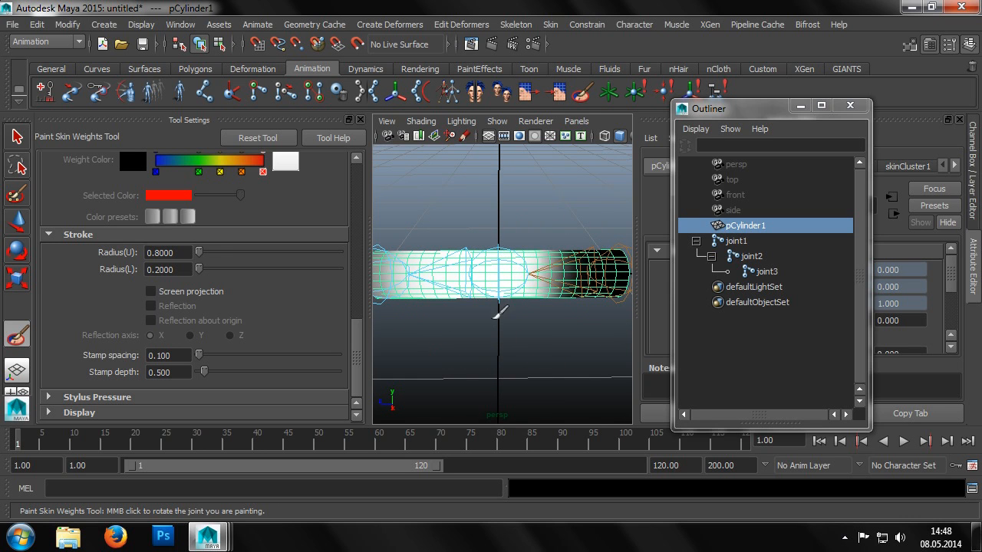
mouse_move(468, 325)
alt+mouse_down()
mouse_move(514, 320)
mouse_move(468, 325)
mouse_move(478, 274)
mouse_move(493, 274)
alt+mouse_up()
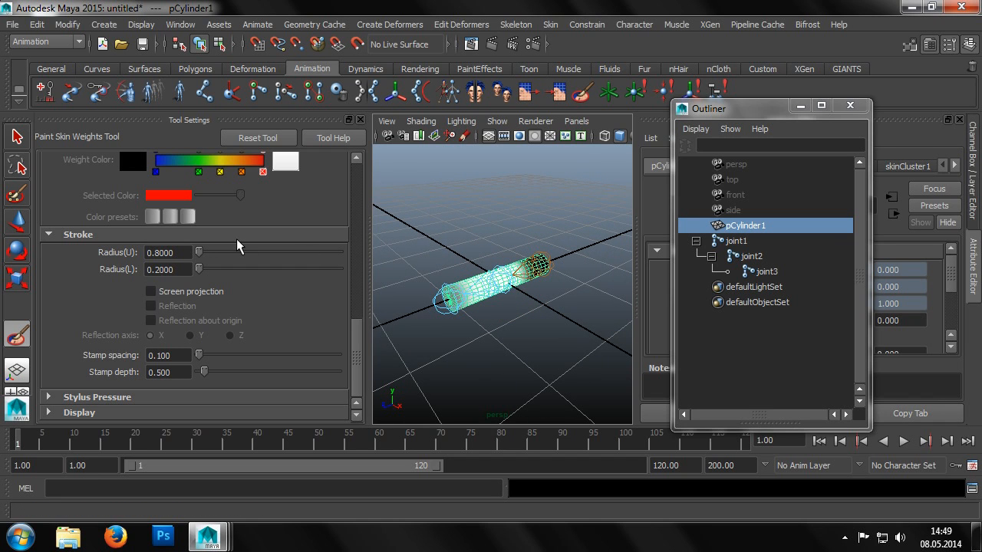
Step: Choose joint3 as the influence and paint its weight all around the cylinder's end at joint3
drag(356, 327, 336, 167)
click(141, 263)
scroll(472, 273, up, 10)
alt+drag(463, 270, 479, 265)
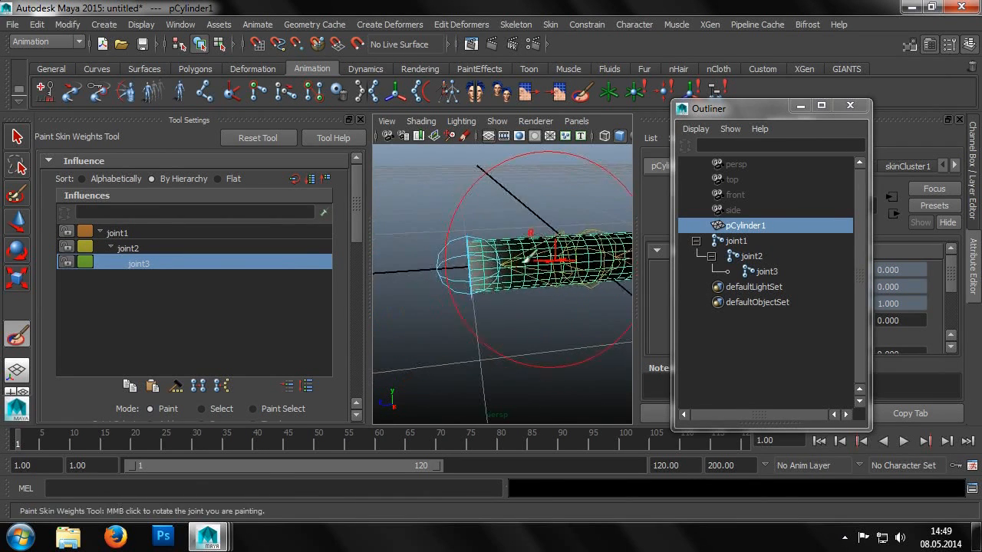
mouse_move(501, 299)
alt+mouse_down()
mouse_move(527, 304)
mouse_move(522, 256)
mouse_move(471, 254)
alt+mouse_up()
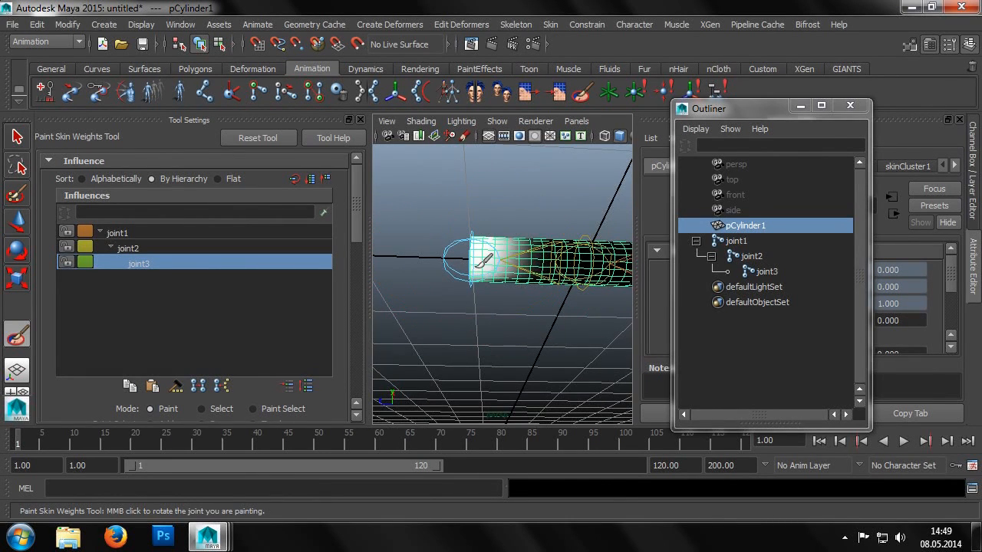
mouse_move(479, 290)
alt+mouse_down()
mouse_move(504, 296)
mouse_move(478, 267)
alt+mouse_up()
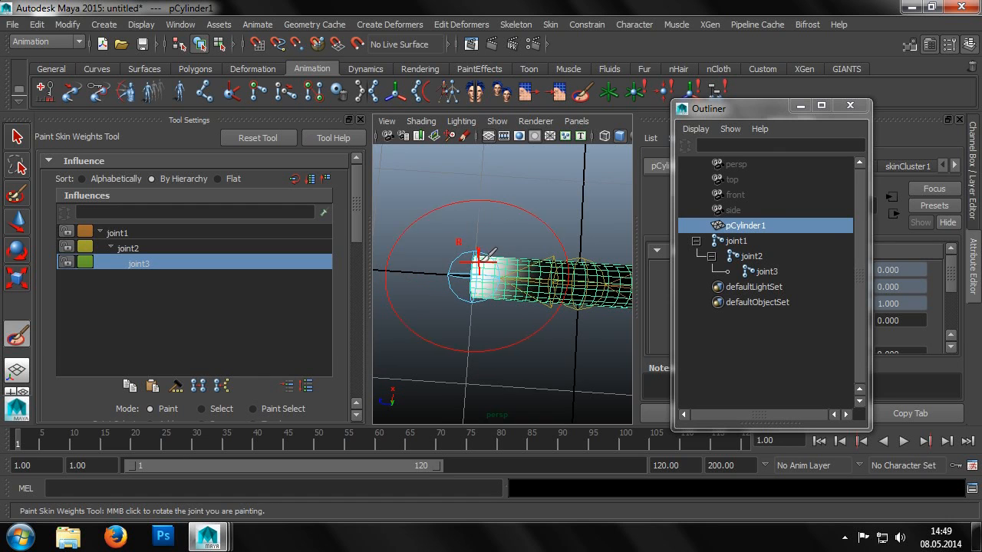
mouse_move(570, 340)
alt+mouse_down()
mouse_move(575, 271)
mouse_move(483, 280)
alt+mouse_up()
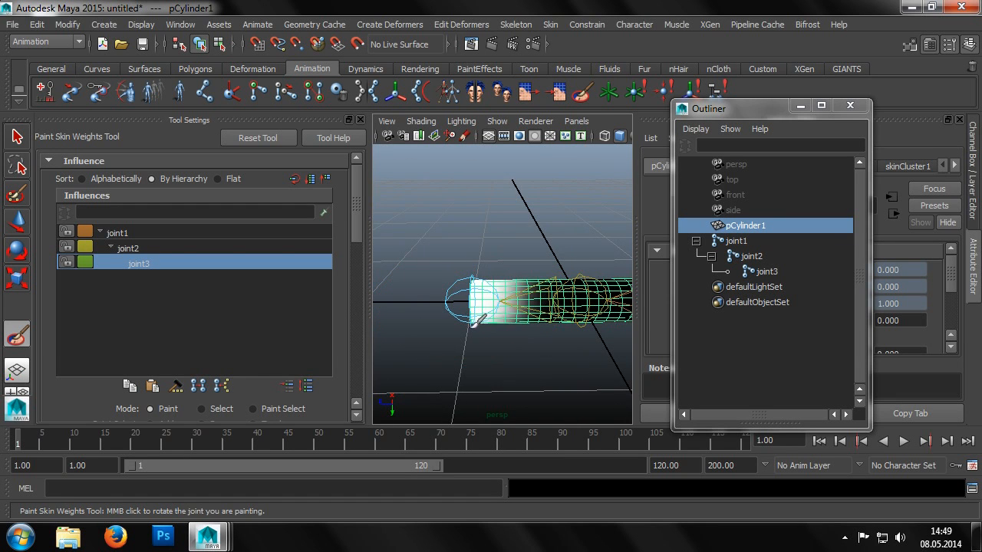
mouse_move(540, 360)
alt+mouse_down()
mouse_move(533, 310)
mouse_move(485, 286)
alt+mouse_up()
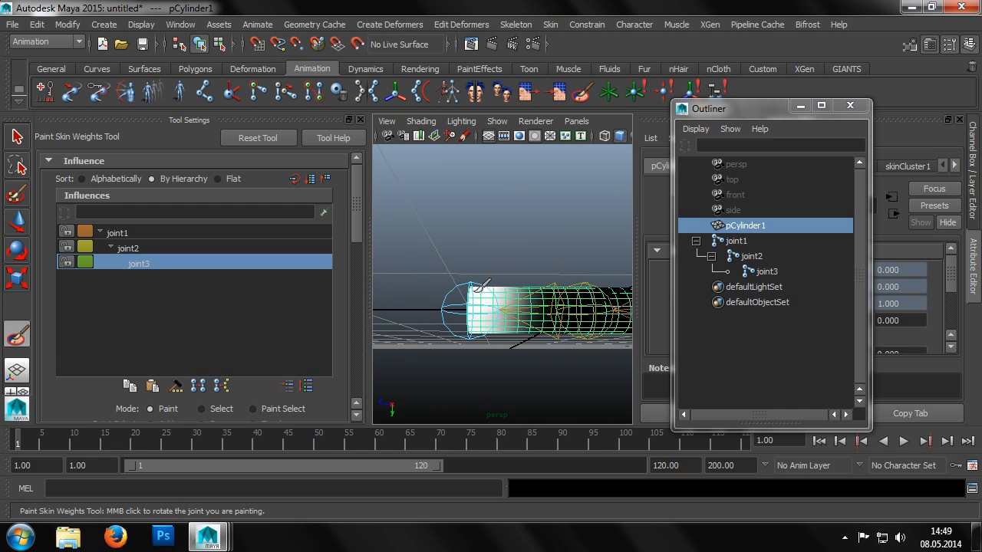
alt+drag(524, 356, 483, 270)
alt+drag(534, 360, 479, 246)
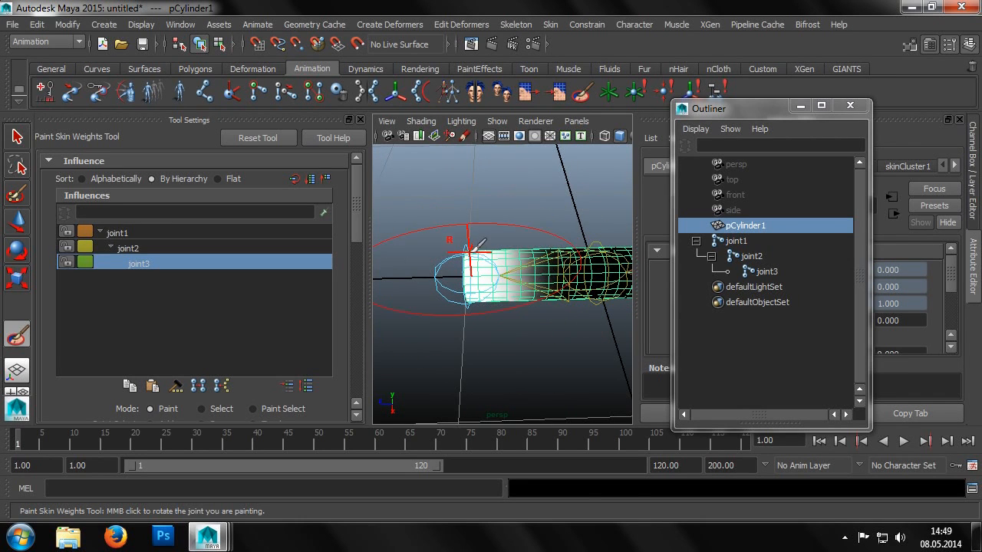
alt+drag(512, 337, 479, 250)
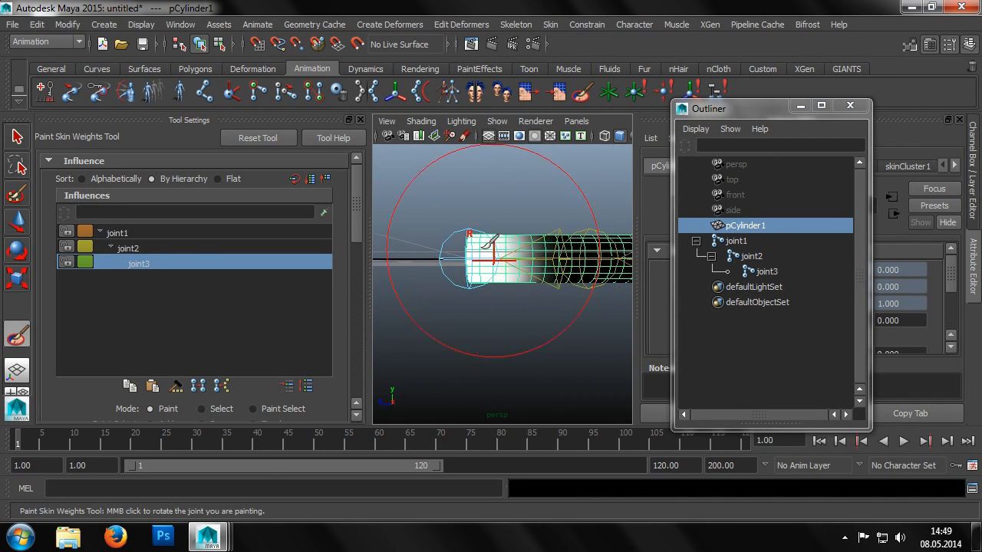
mouse_move(566, 343)
alt+mouse_down()
mouse_move(537, 292)
mouse_move(491, 258)
alt+mouse_up()
mouse_move(472, 296)
alt+mouse_down()
mouse_move(501, 318)
mouse_move(498, 247)
alt+mouse_up()
alt+drag(549, 349, 510, 290)
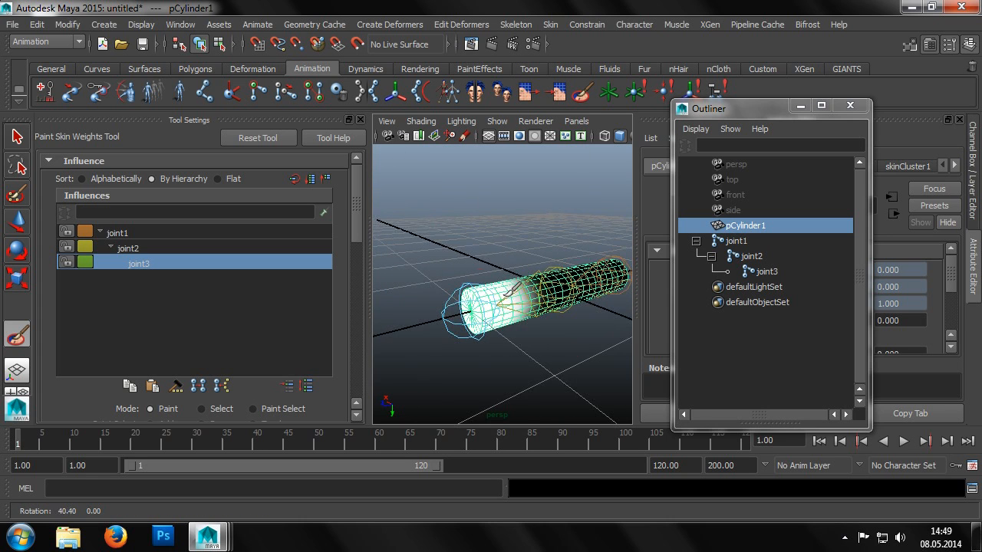
Step: Select joint2 and try moving it with the Move tool to test the cylinder's skin deformation
scroll(511, 290, down, 5)
scroll(513, 285, up, 2)
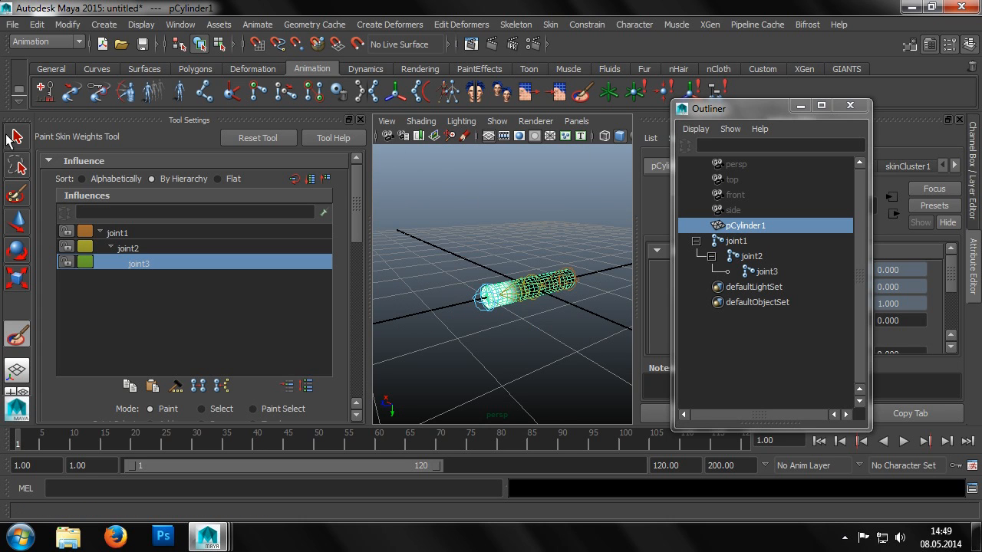
click(27, 224)
alt+drag(577, 339, 622, 324)
scroll(487, 312, up, 4)
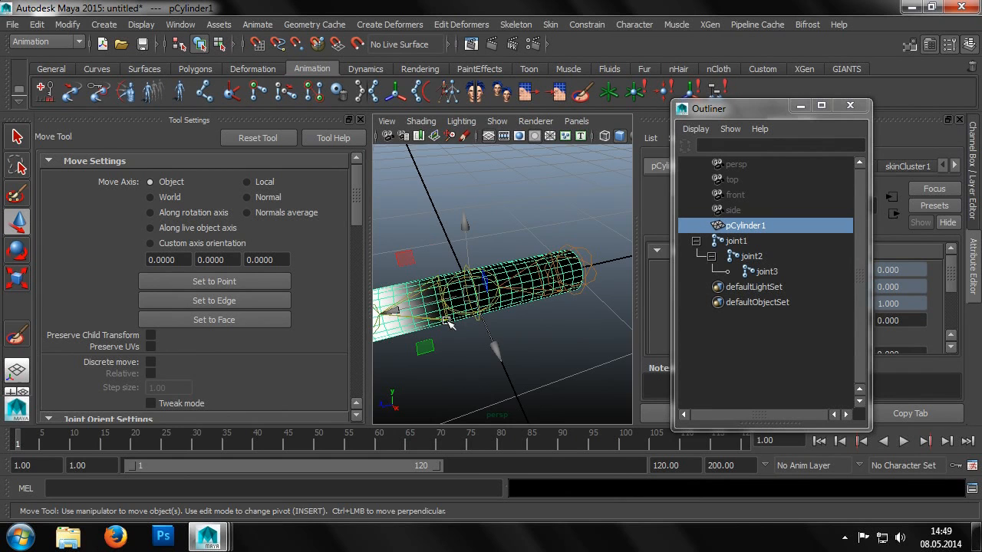
alt+drag(483, 296, 575, 330)
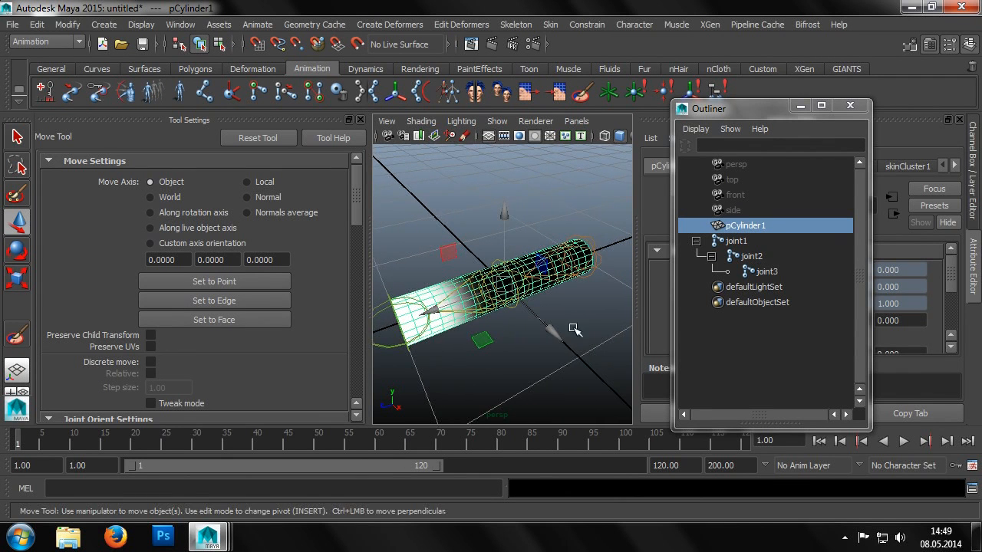
click(619, 335)
click(755, 258)
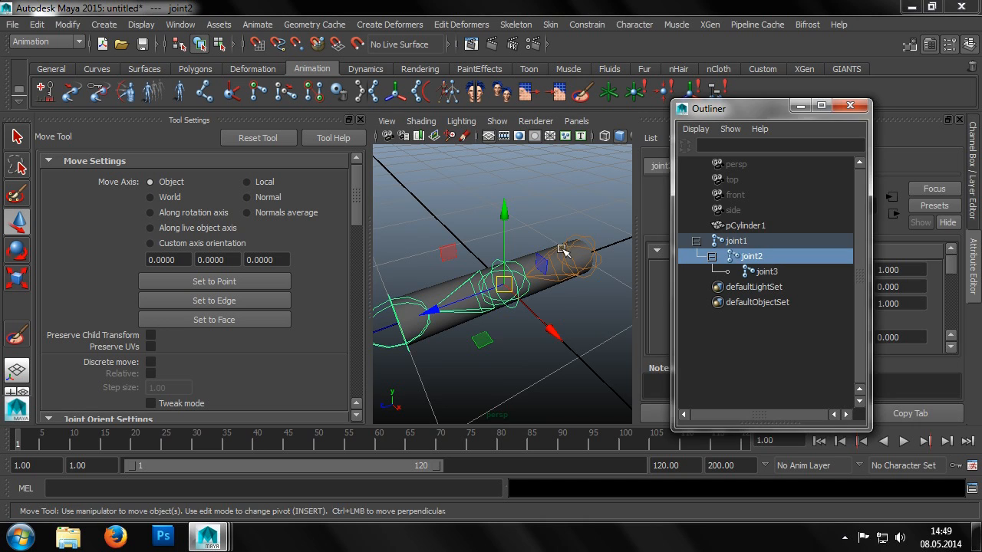
alt+drag(542, 230, 507, 306)
key(ctrl+z)
Step: Try rotating joint2 about its Y axis and undo the test transformations on the joint
key(e)
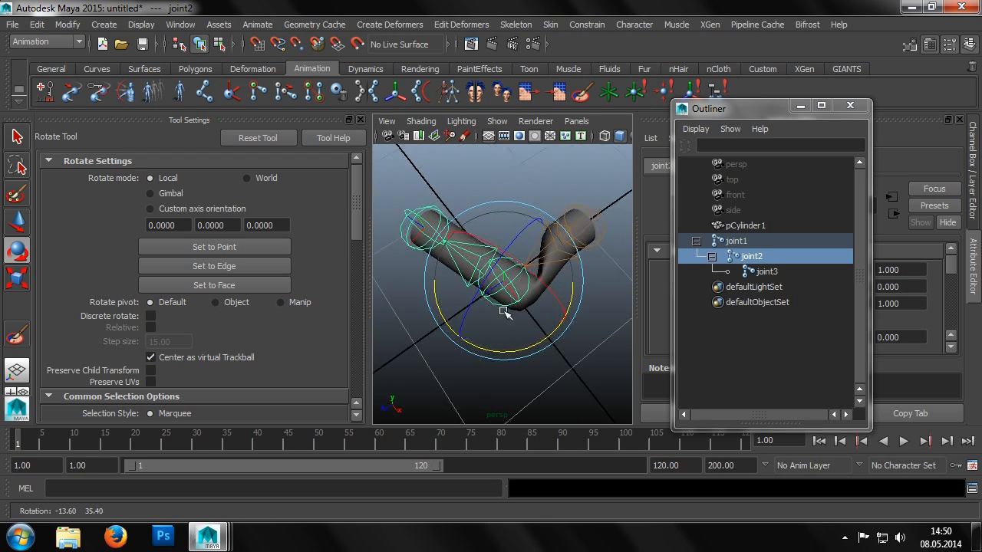
drag(506, 346, 531, 244)
key(ctrl+z)
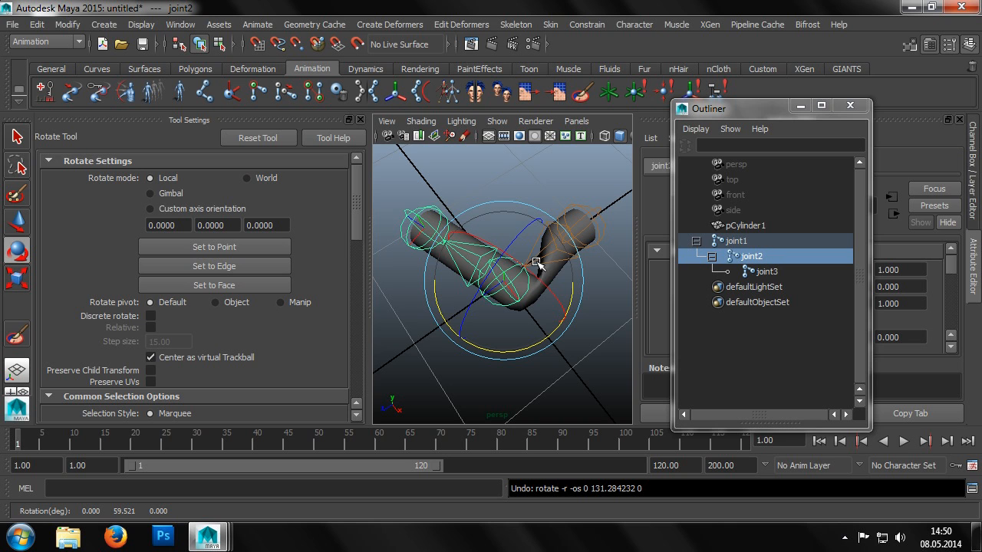
key(ctrl+z)
alt+drag(549, 301, 491, 237)
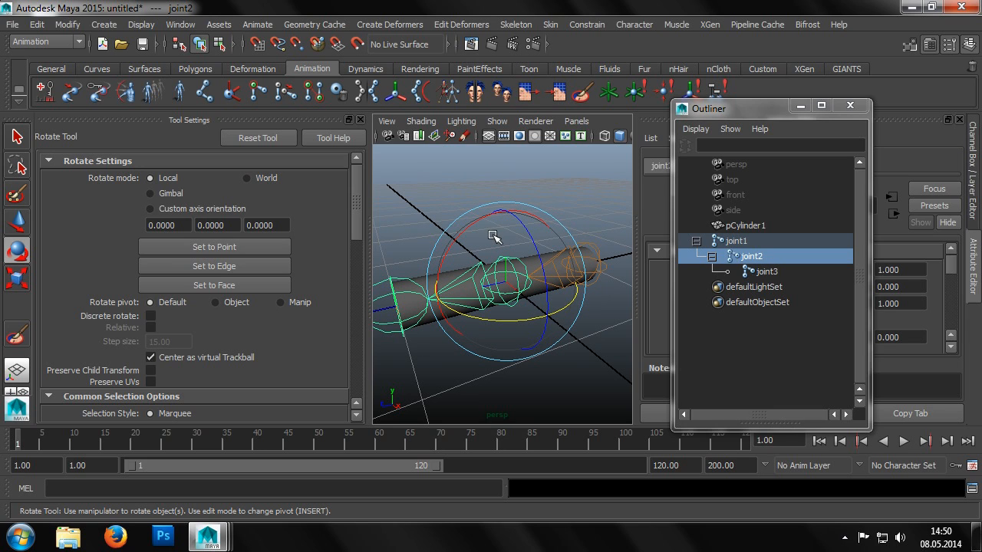
Step: Reorder joint1 above pCylinder1 in the Outliner and move the Outliner clear of the attribute area
click(737, 241)
middle_drag(736, 242, 731, 220)
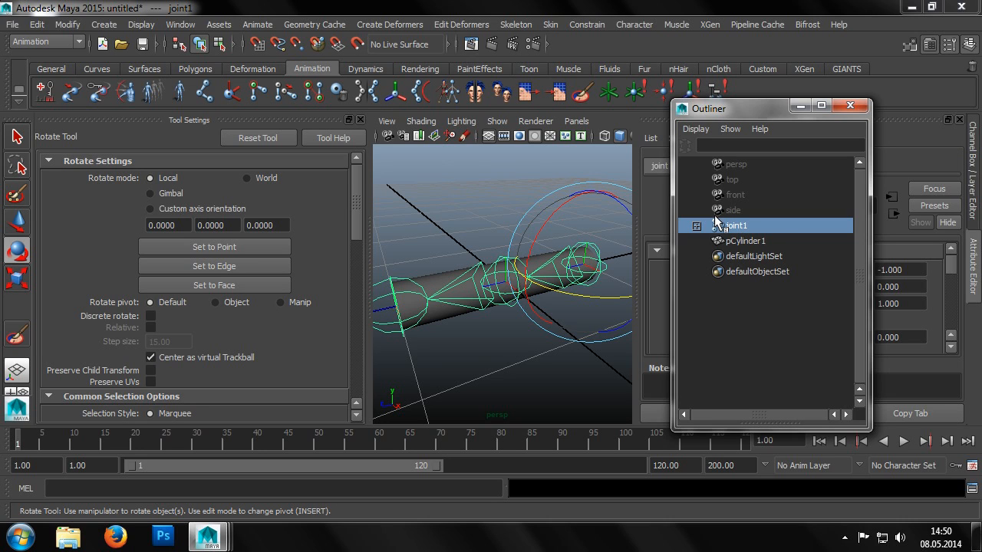
drag(742, 107, 207, 109)
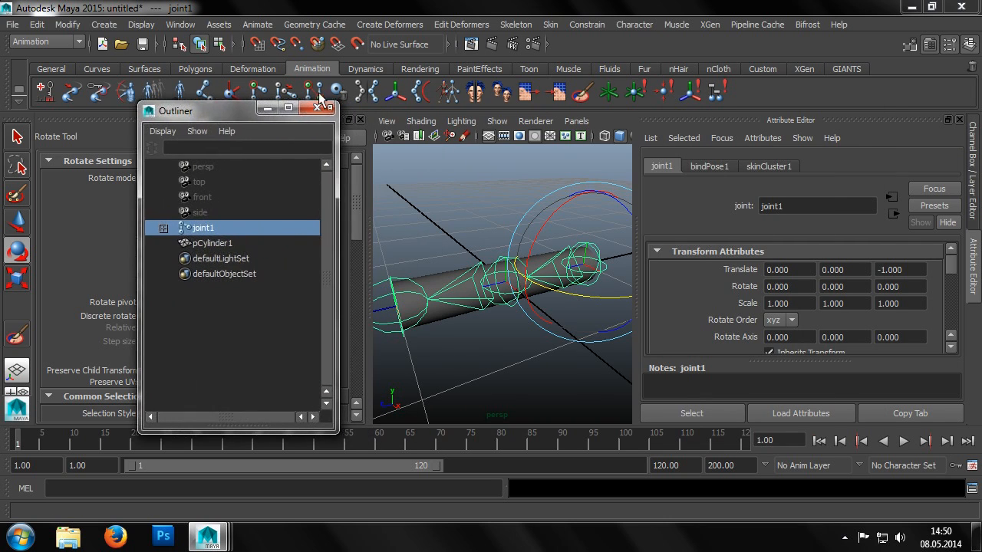
Step: Open the GIANTS I3D Tools exporter, expand the joint hierarchy and select joint1, joint2, joint3 and pCylinder1
click(847, 69)
click(45, 92)
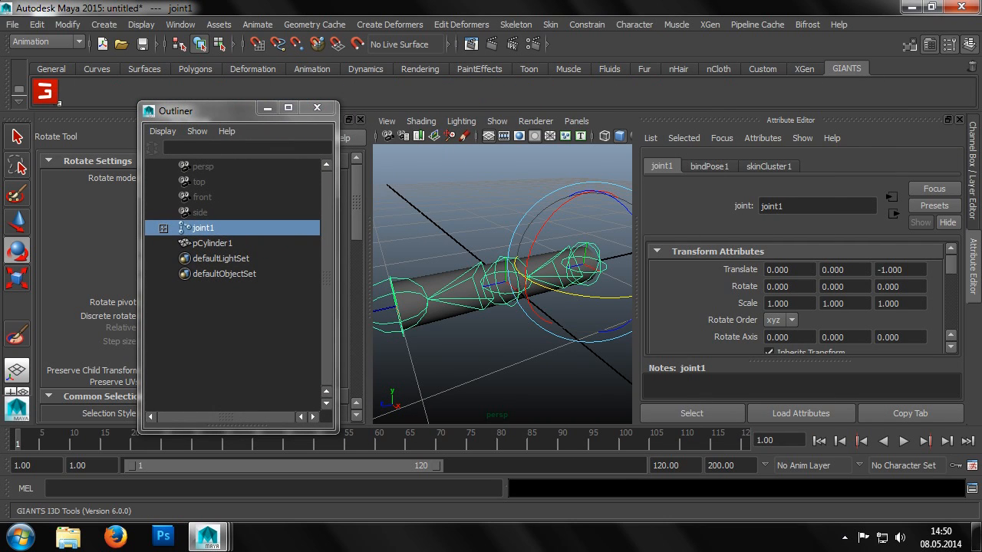
click(194, 230)
ctrl+click(193, 241)
click(163, 228)
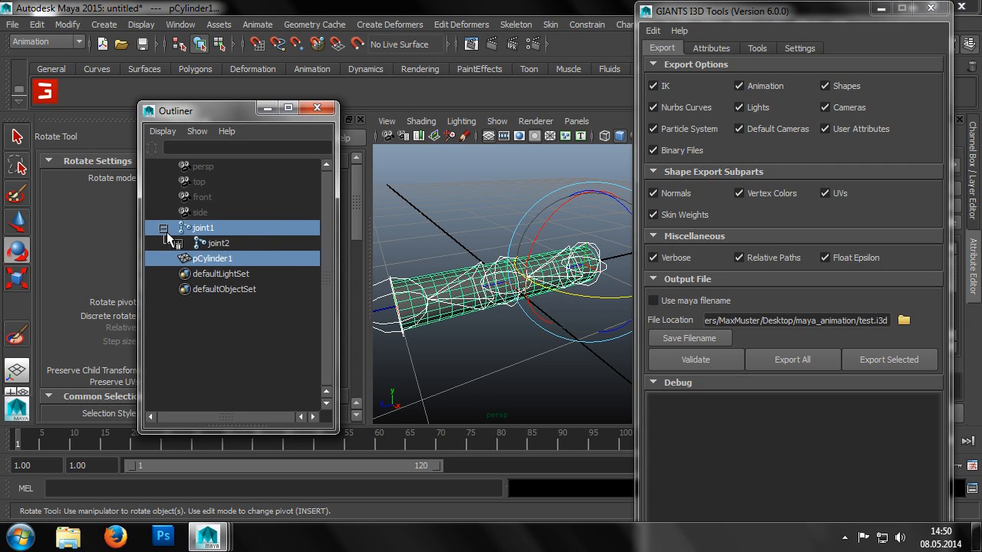
click(178, 243)
drag(207, 229, 216, 275)
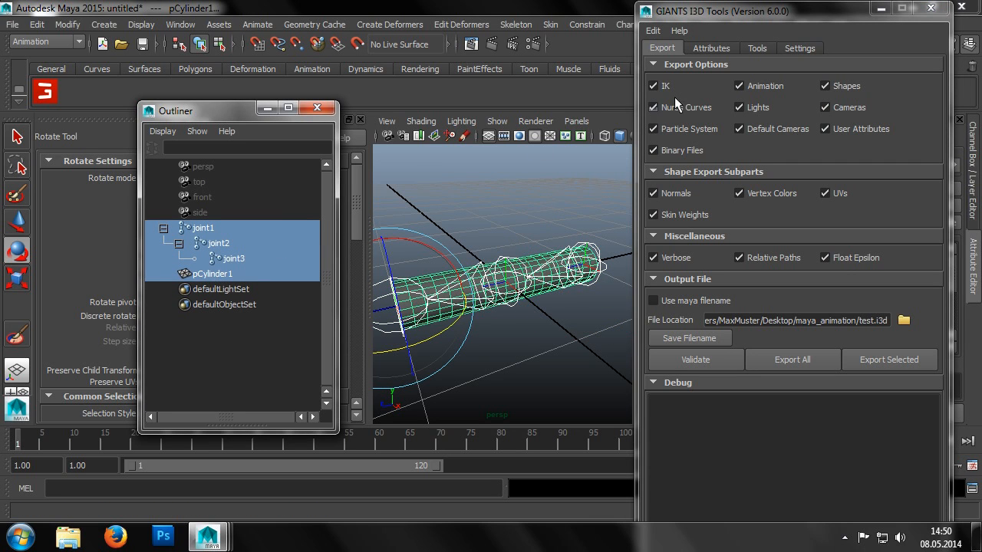
Step: Apply the Default predefined I3D attributes to the selected joints and cylinder, then check the exporter's tools
click(704, 46)
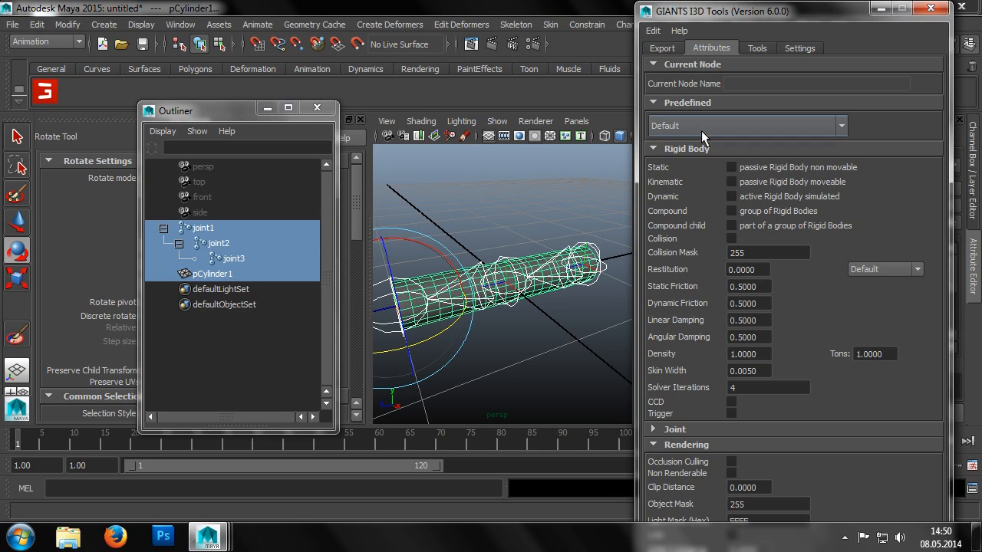
click(652, 444)
click(679, 491)
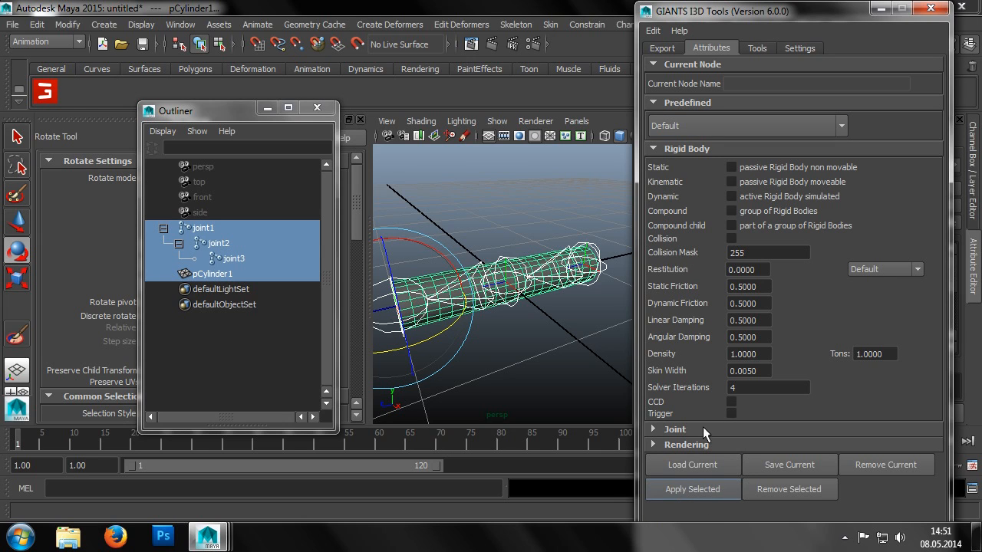
click(757, 47)
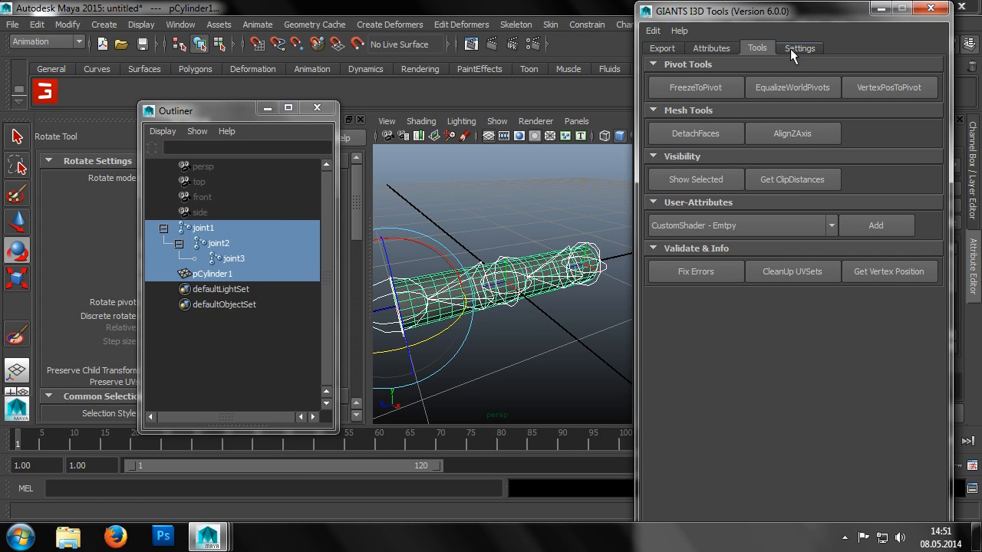
Step: Set the export file to skinning_test with type GIANTS i3D File (.i3d) and export the whole scene
click(665, 48)
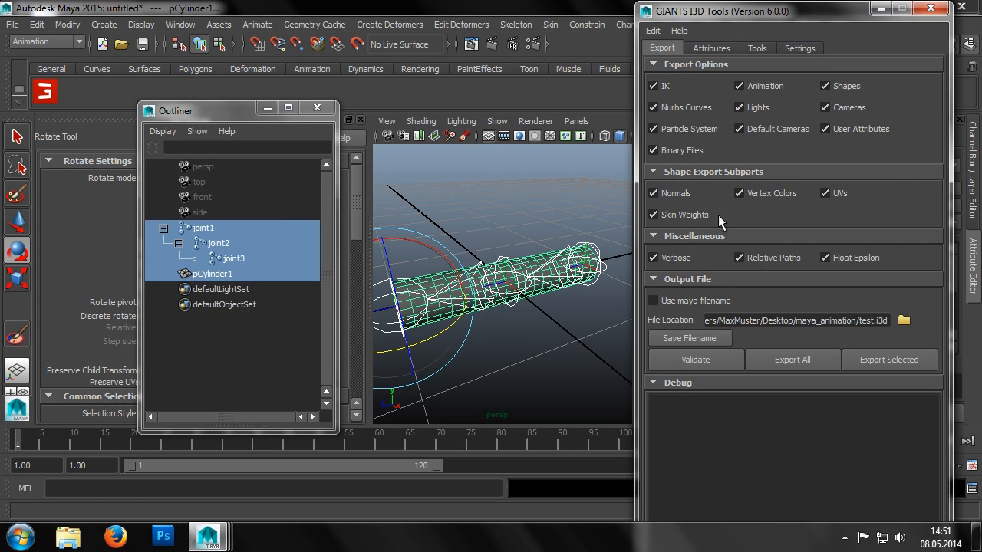
click(904, 320)
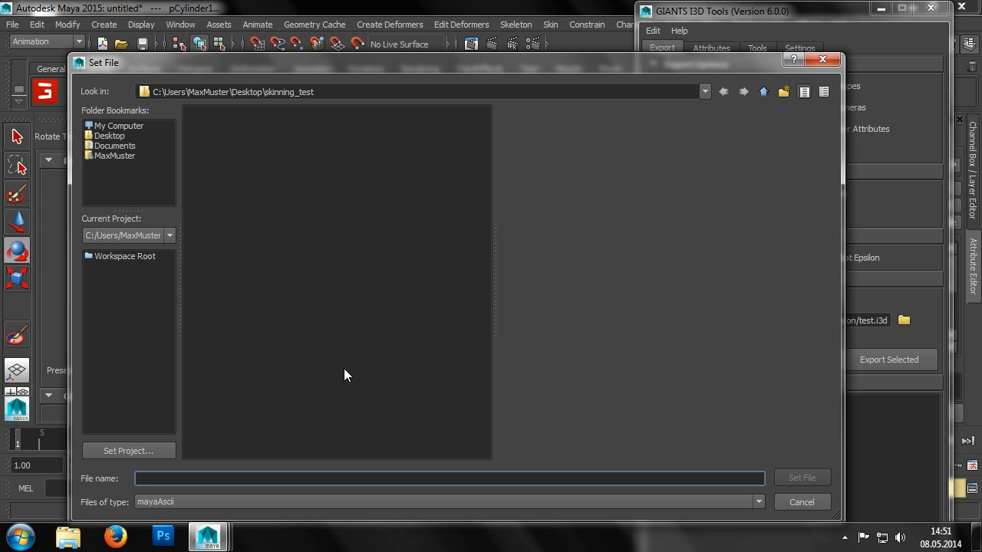
text(skinning_test)
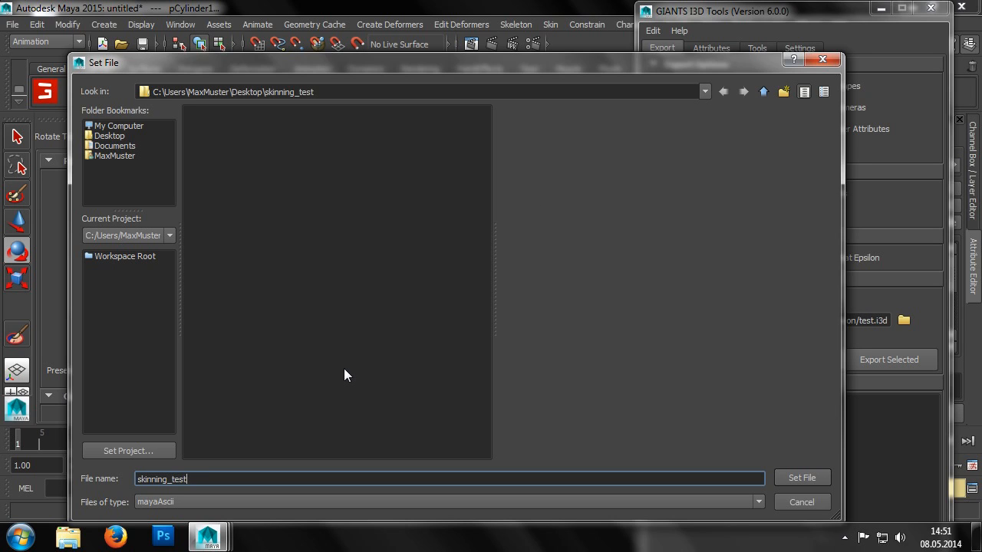
click(333, 502)
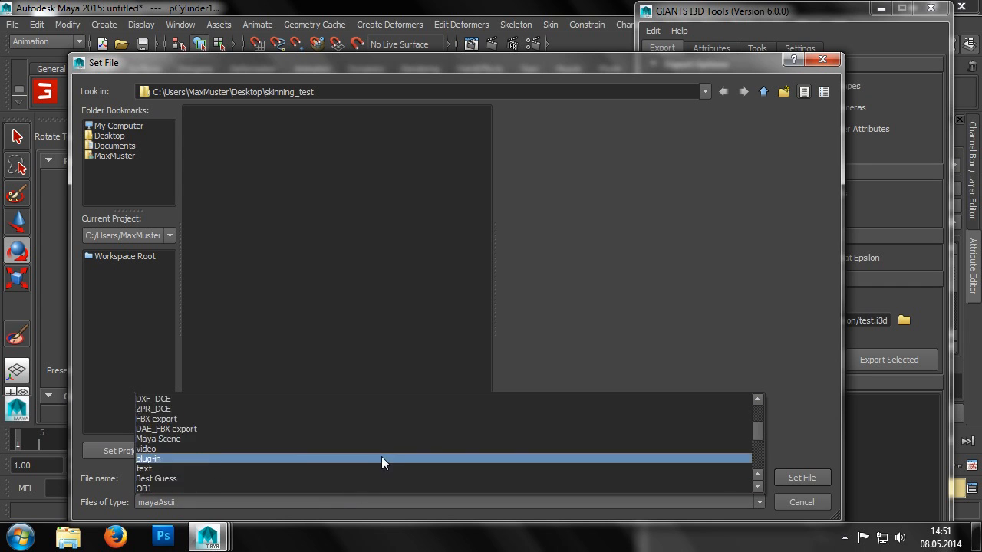
scroll(383, 457, down, 5)
click(361, 488)
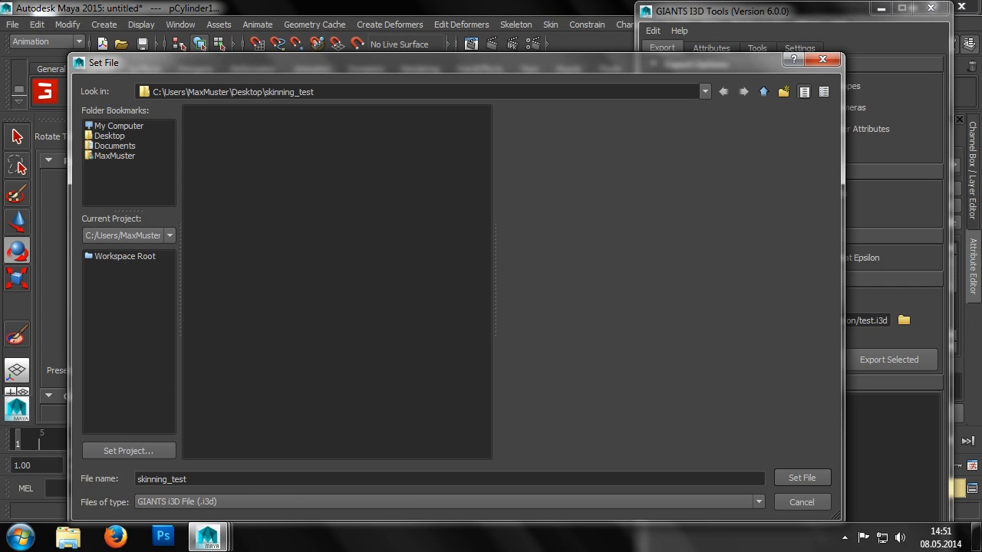
click(802, 478)
click(806, 355)
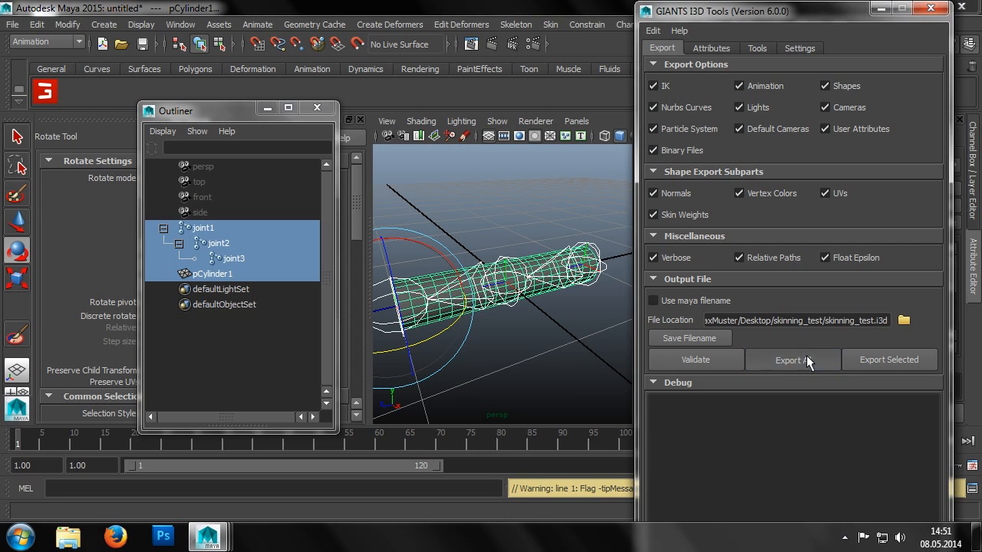
Step: Minimize Maya, open skinning_test.i3d from the skinning_test desktop folder in GIANTS Editor and dismiss the welcome window
click(880, 9)
click(912, 8)
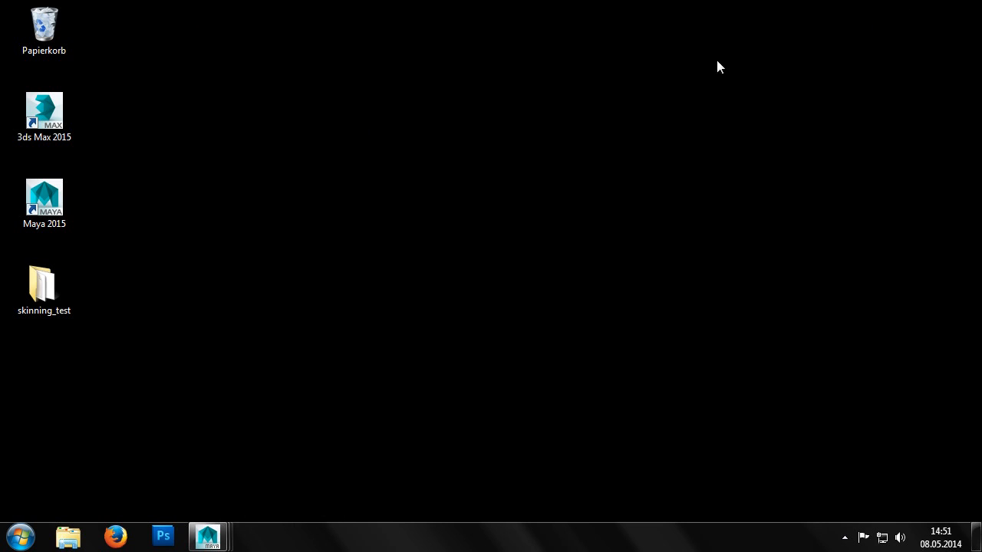
double_click(39, 286)
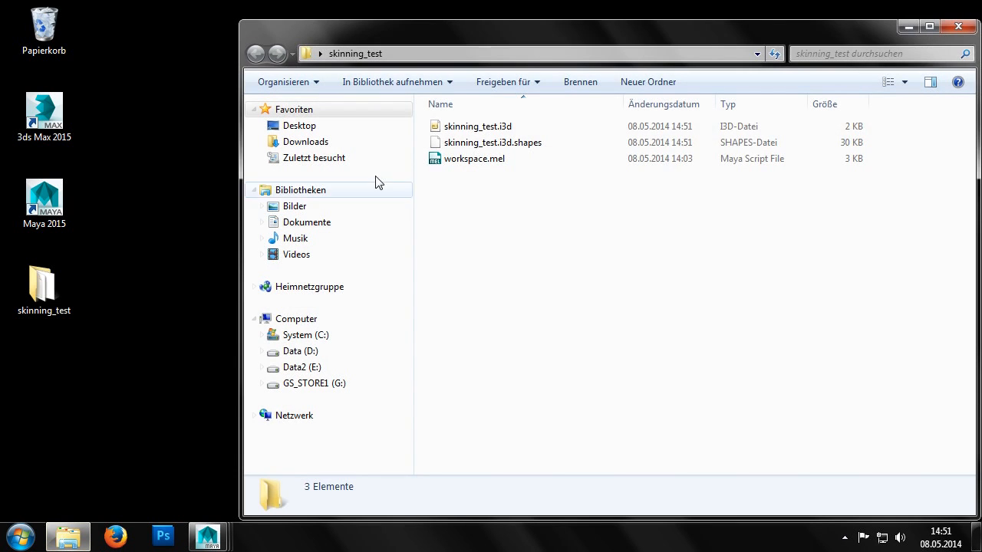
click(497, 126)
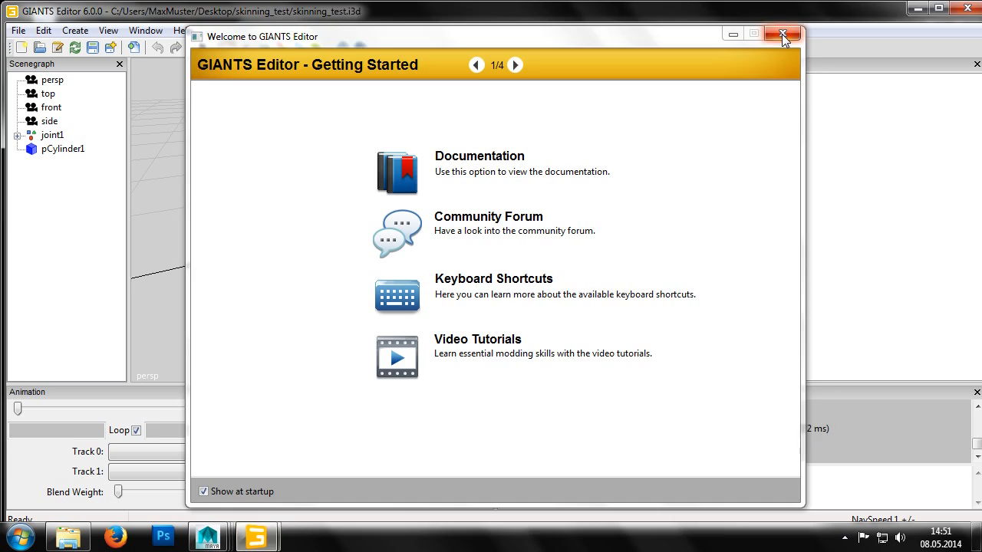
click(782, 34)
Step: Expand the exported joint hierarchy down to joint3 and add a light to the scene
click(68, 151)
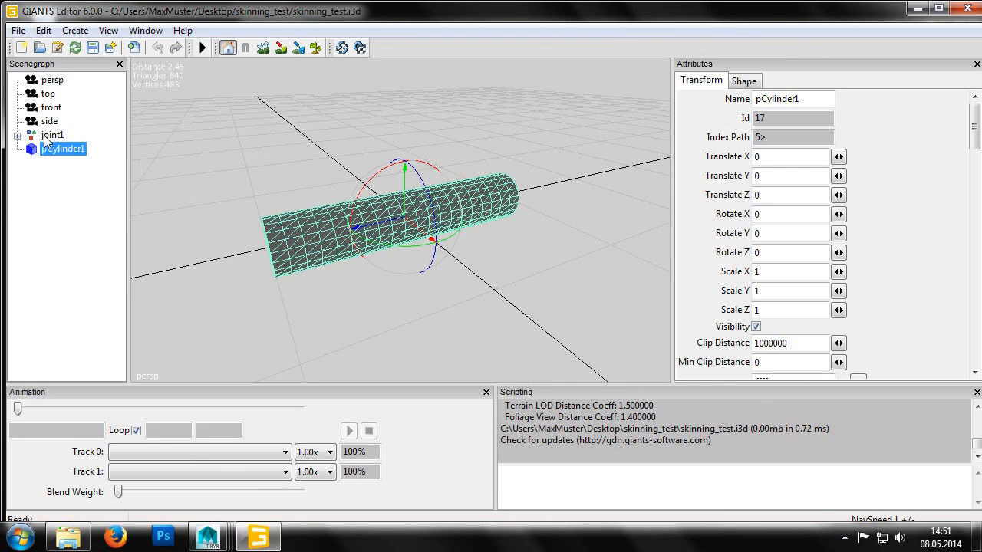
click(47, 136)
click(16, 135)
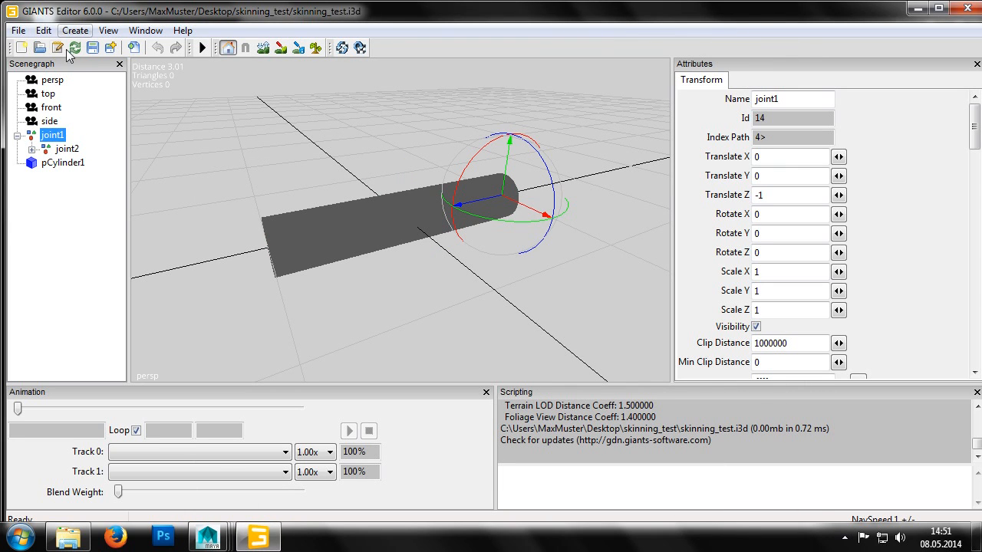
click(31, 149)
click(82, 32)
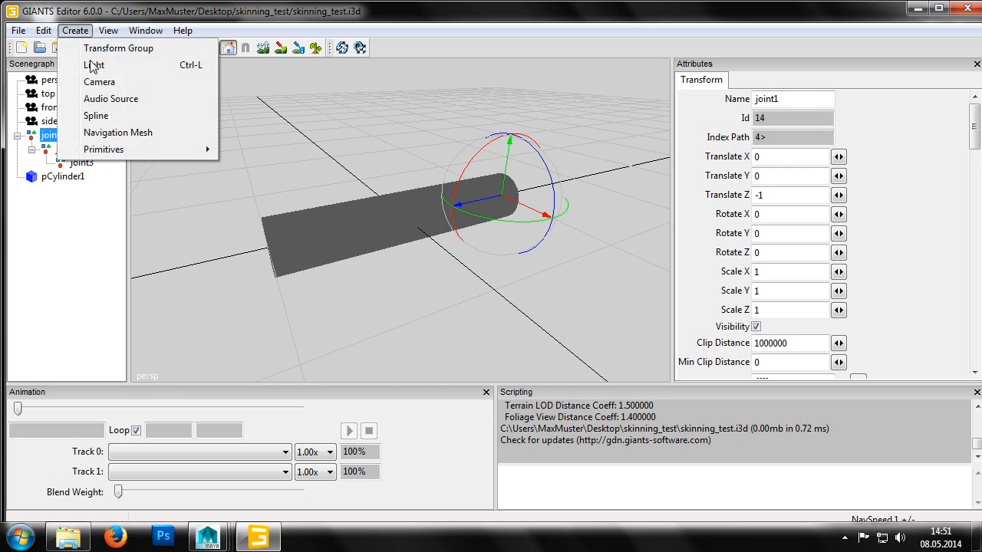
click(86, 66)
Step: Move joint2 to about -0.45 in Translate Y and rotate it about its Y axis to test the skinning
click(77, 149)
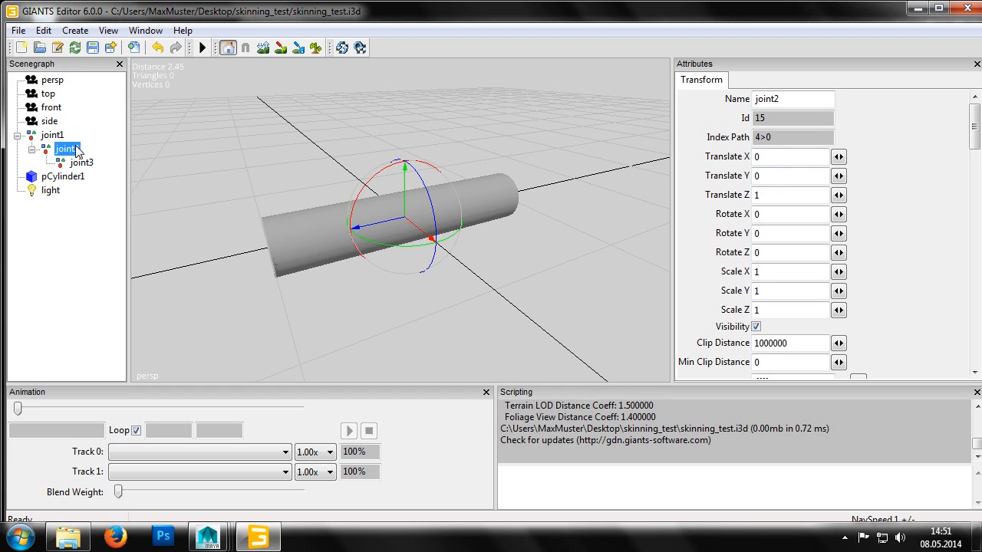
drag(406, 251, 423, 200)
alt+middle_drag(355, 127, 425, 273)
drag(423, 329, 404, 306)
alt+drag(413, 184, 425, 229)
alt+middle_drag(404, 136, 423, 190)
drag(417, 192, 431, 291)
alt+middle_drag(416, 214, 381, 32)
alt+drag(413, 146, 397, 100)
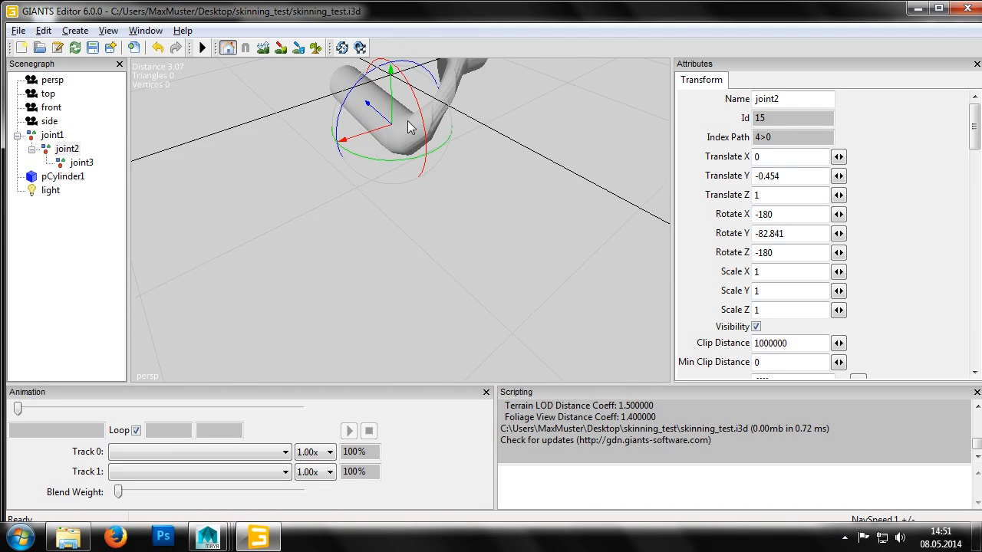
Step: Lower joint2 to about -1.09 in Translate Y and turn it to about 67 in Rotate Y
drag(393, 200, 344, 355)
alt+drag(353, 239, 506, 164)
alt+right_drag(506, 158, 449, 530)
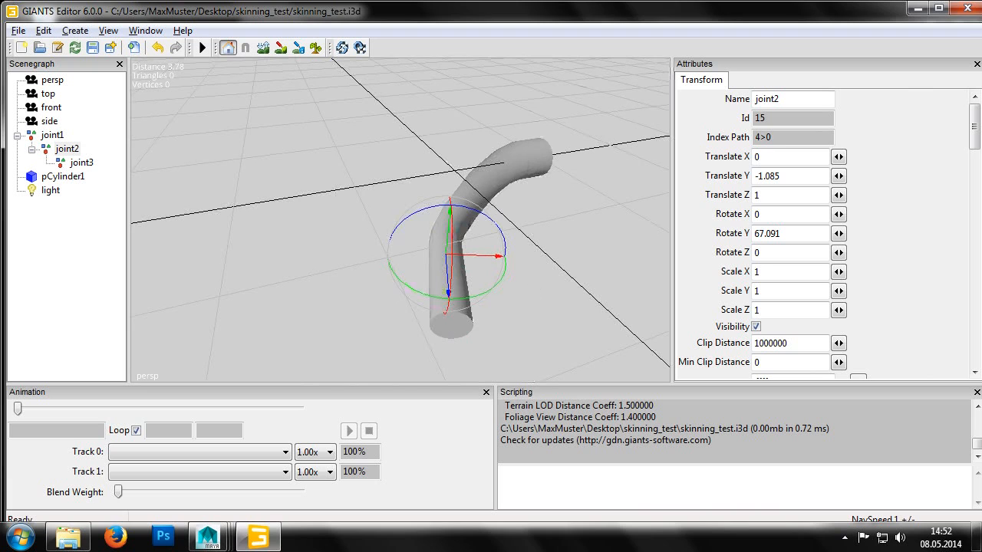
Step: Close GIANTS Editor without saving and switch to the Maya scene garantVQ32000.ma to view the trailer's hoses
click(969, 9)
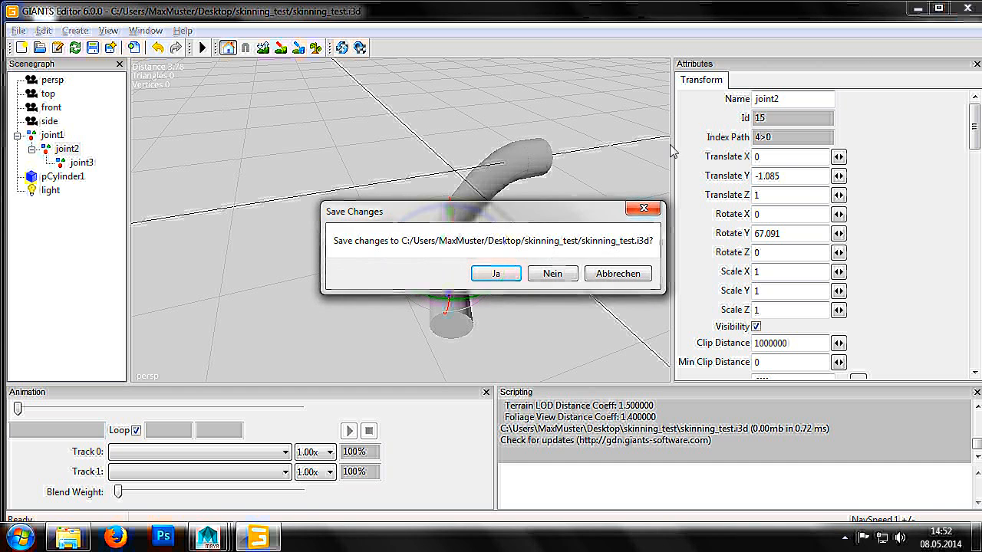
click(570, 276)
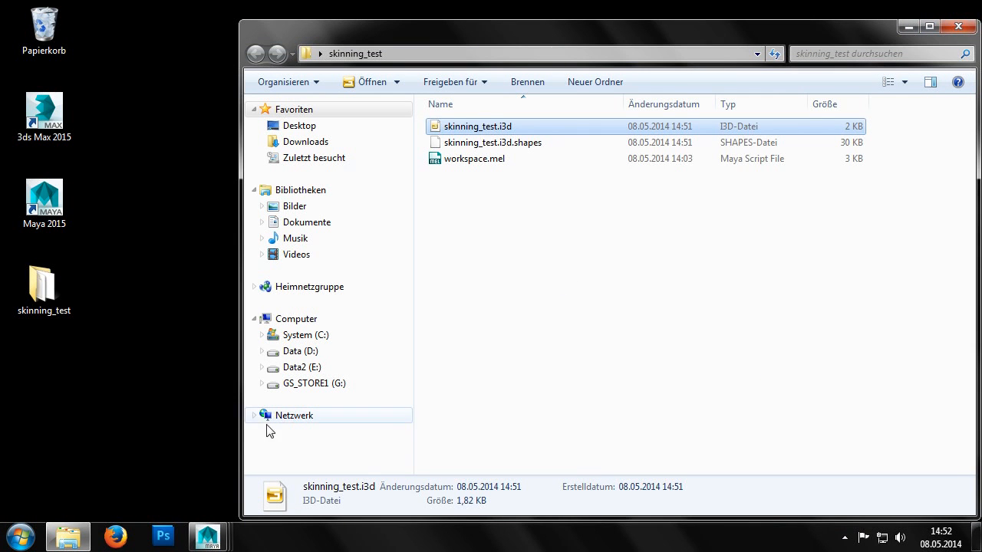
mouse_move(210, 540)
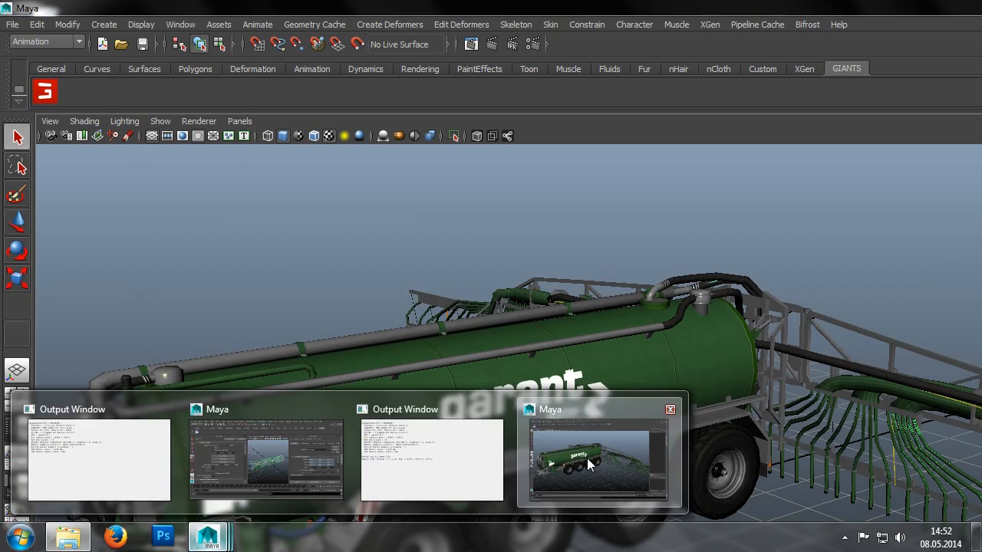
click(587, 458)
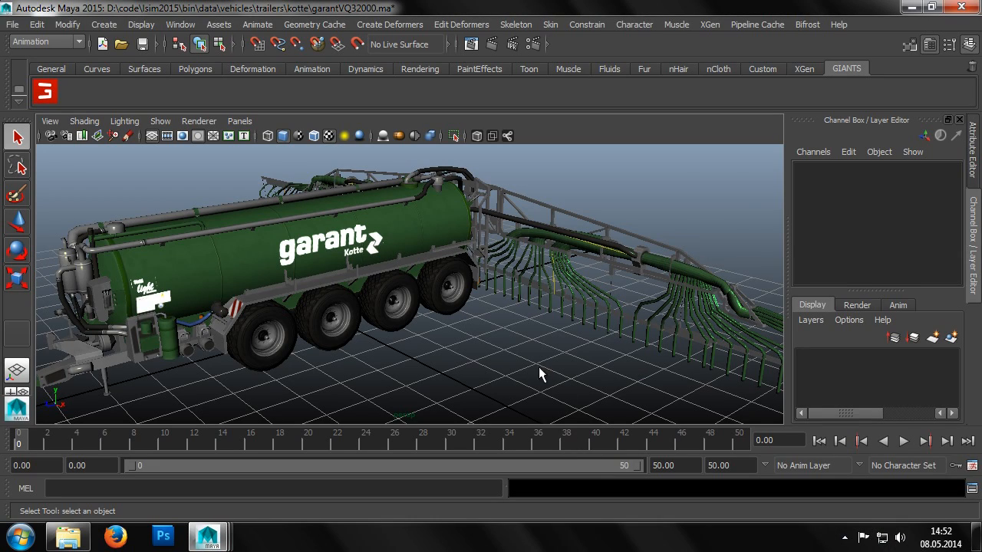
scroll(548, 331, up, 7)
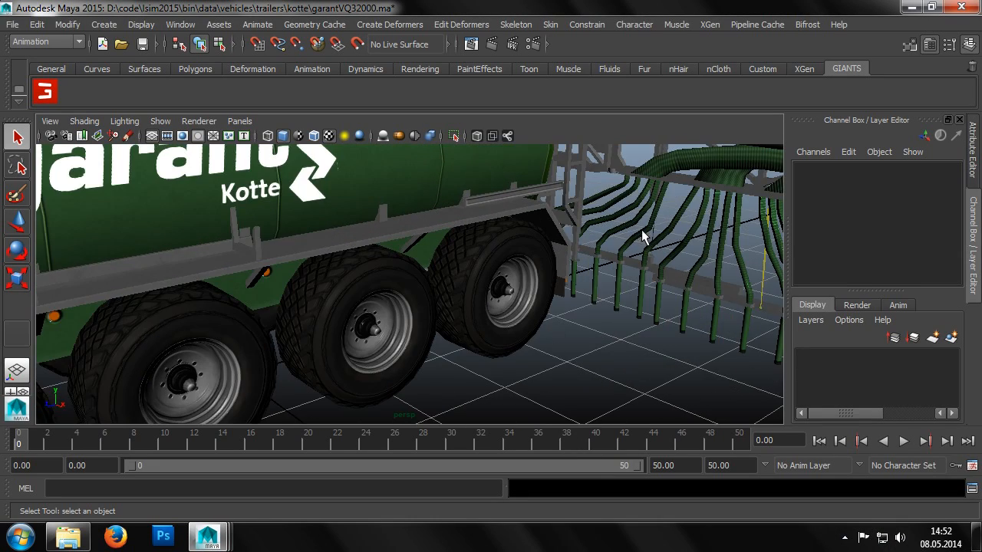
Step: Select the armLeftMovingPipe hoses under the trailer's left arm and open the Outliner
alt+middle_drag(641, 230, 462, 255)
click(538, 298)
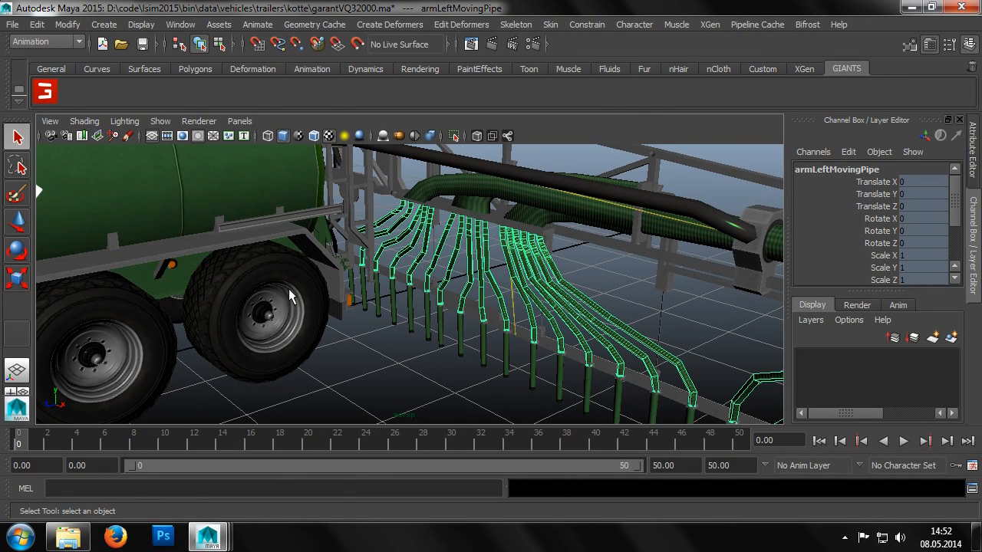
click(180, 24)
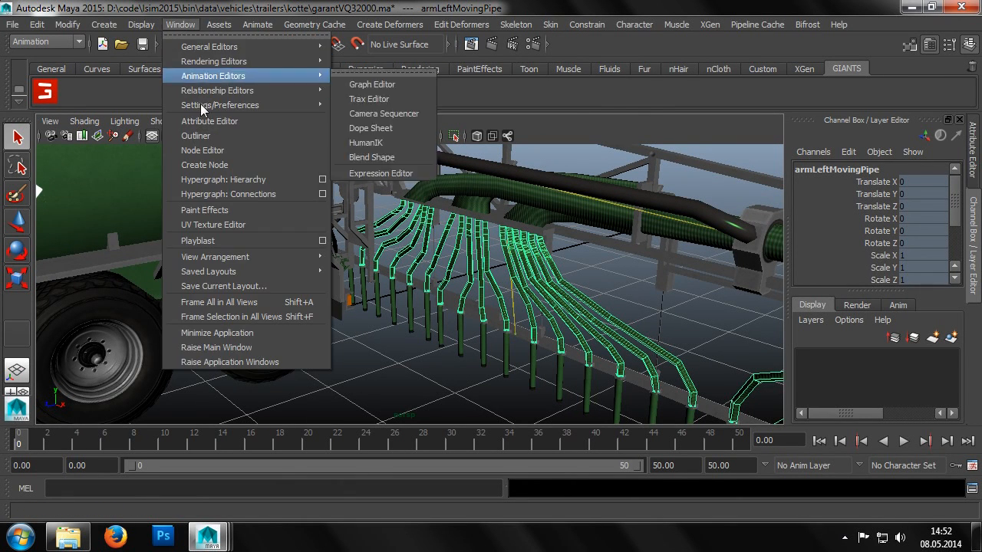
click(196, 135)
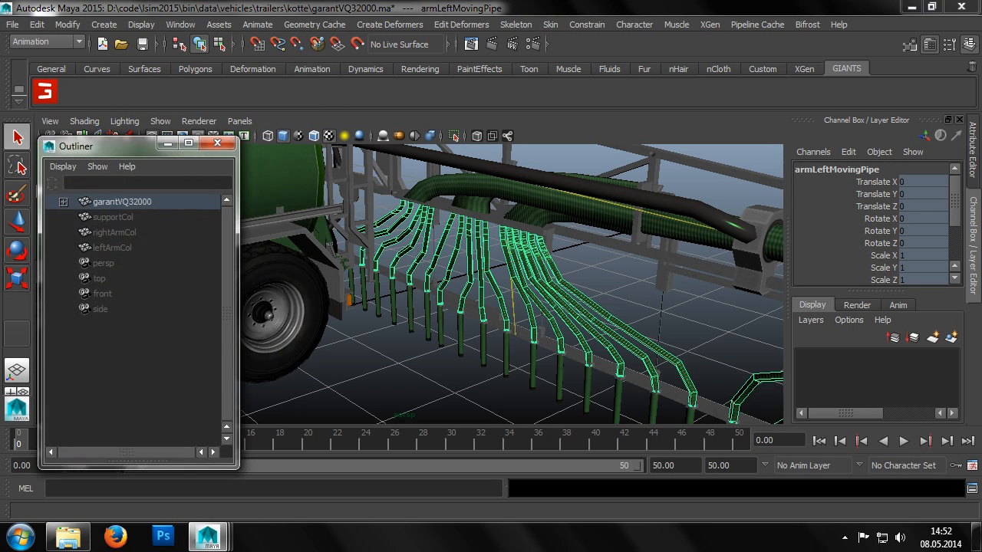
Step: Expand garantVQ32000 and its skinned group in the Outliner to examine the moving pipe meshes
click(63, 203)
drag(89, 138, 89, 11)
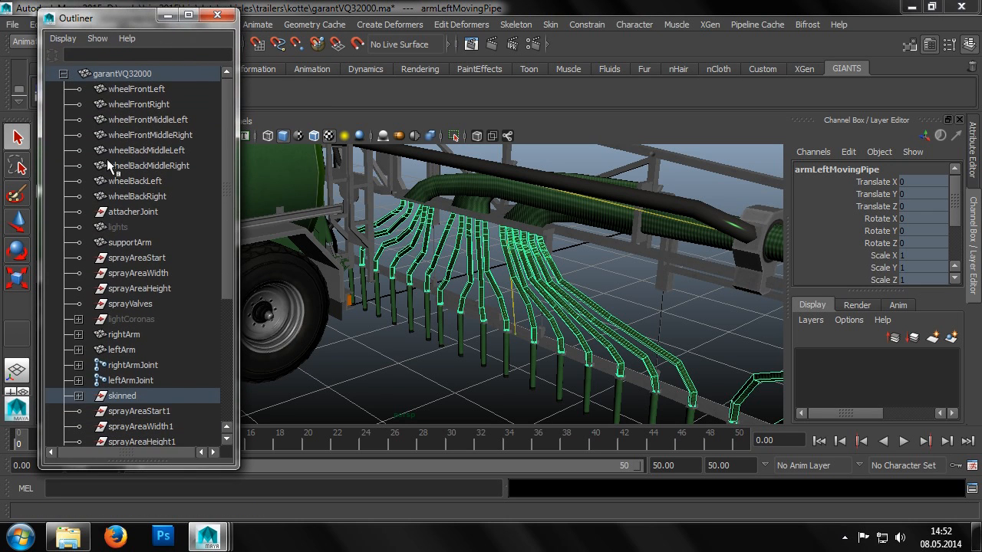
scroll(115, 230, down, 3)
click(78, 274)
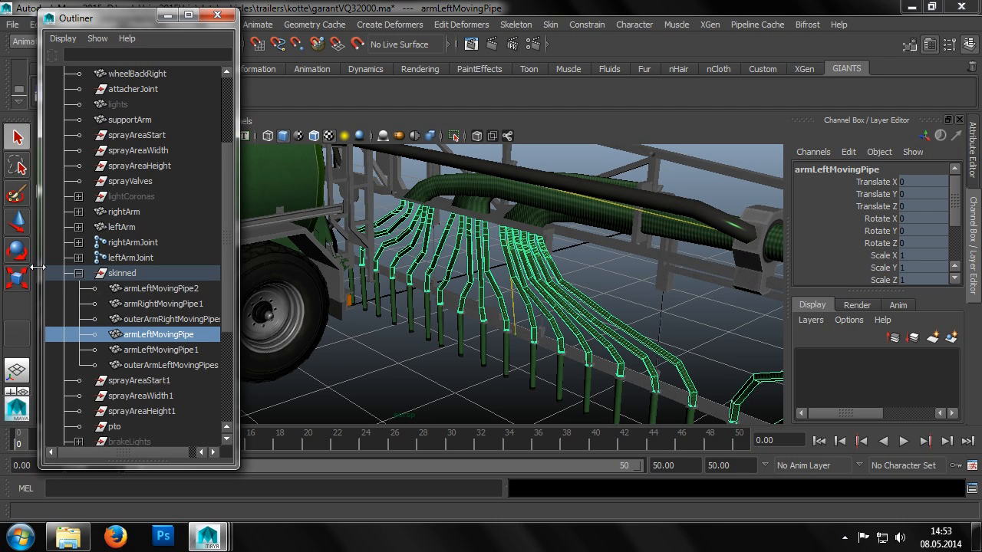
drag(35, 267, 5, 265)
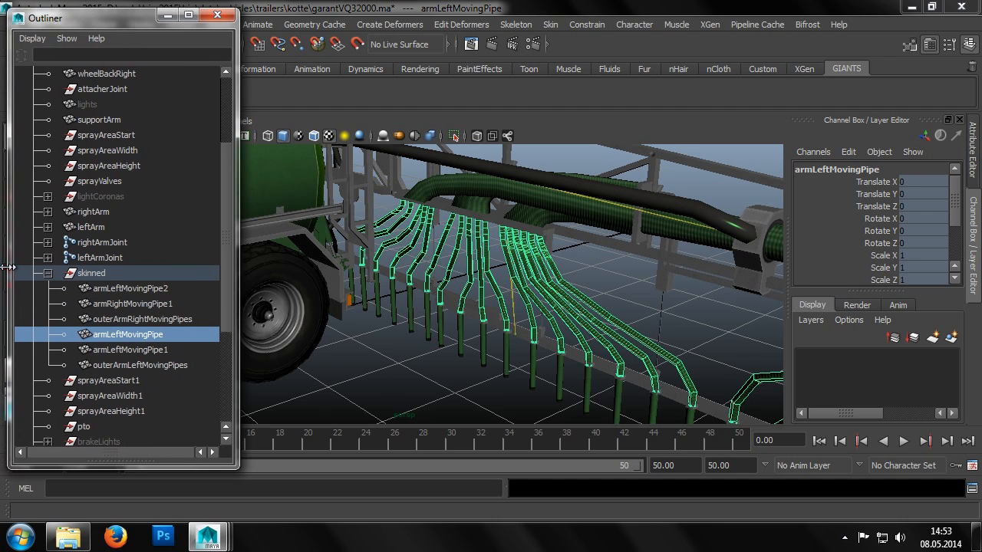
Step: Expand leftArm and armLefttBottomPart1 in the hierarchy and select armLefttBottomPart1 to examine the lower hose bar
click(43, 227)
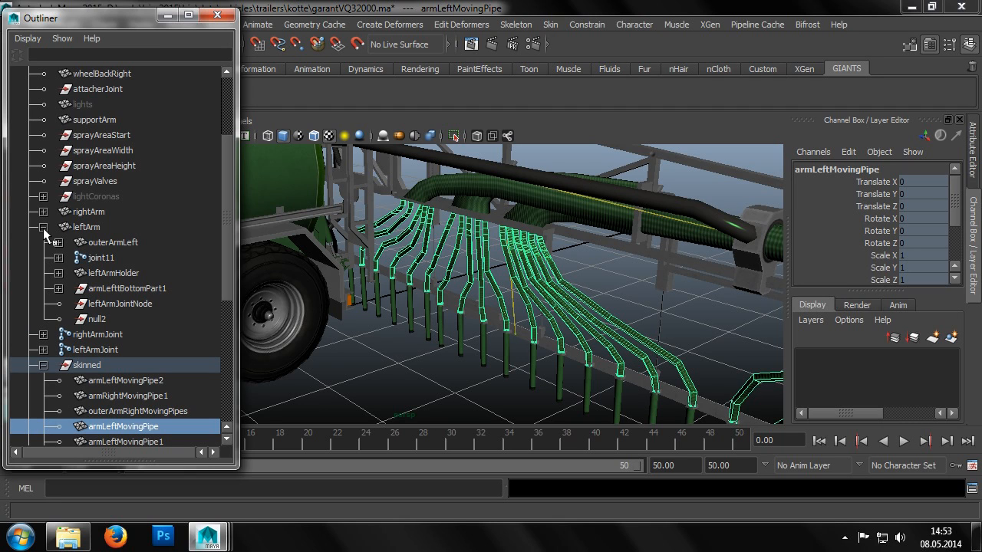
click(58, 289)
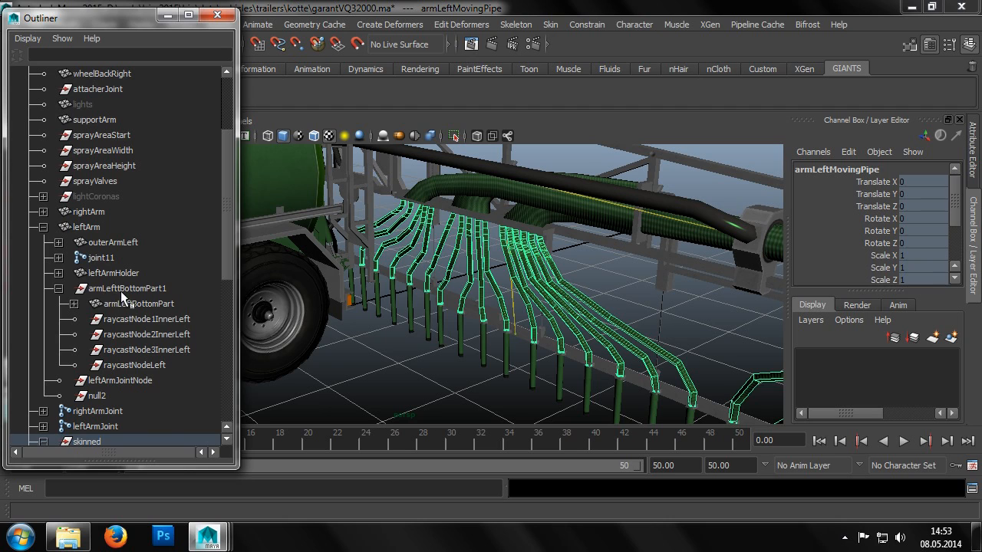
click(120, 291)
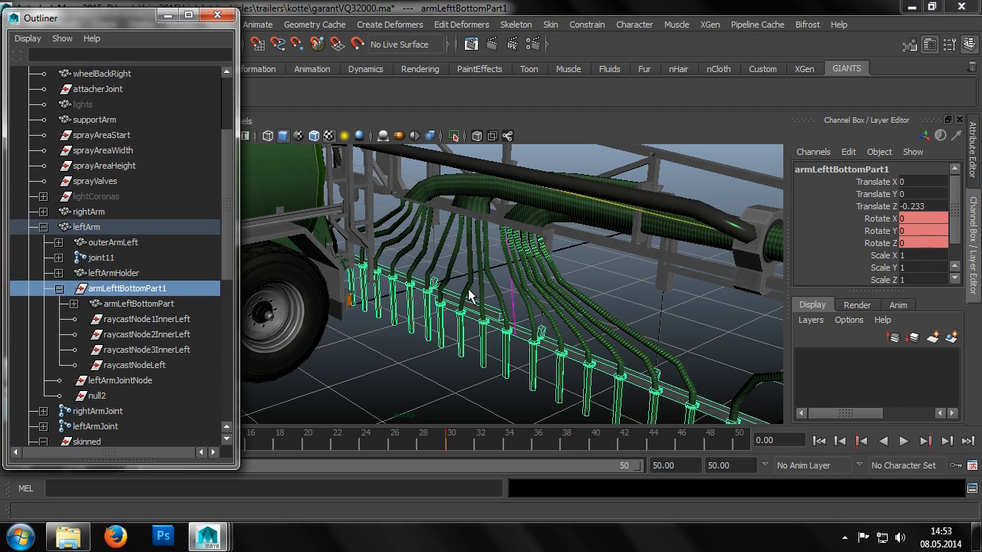
mouse_move(559, 249)
alt+middle_down()
mouse_move(469, 179)
mouse_move(481, 208)
alt+middle_up()
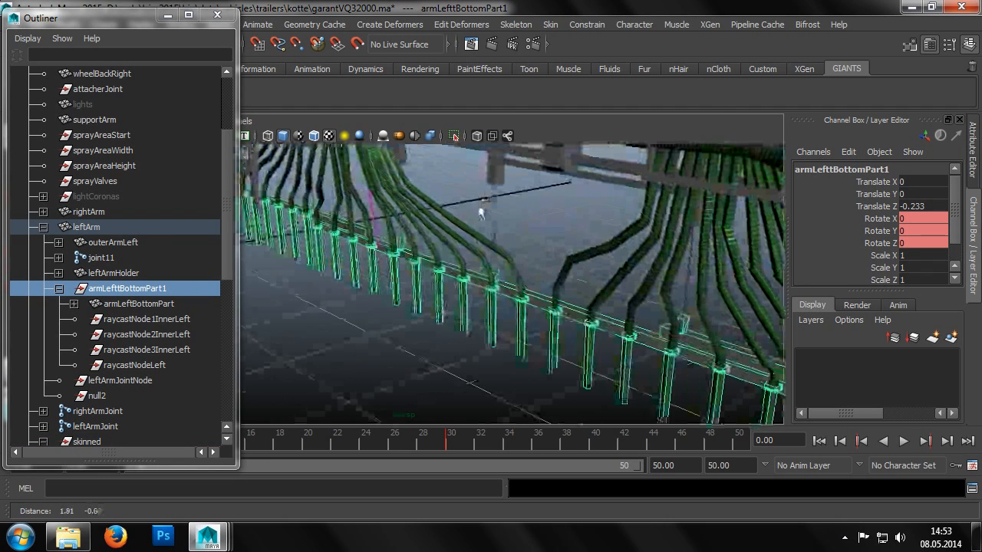
Step: Rotate armLefttBottomPart1 to about -29.7 in Rotate X and inspect how the skinned hoses follow it
drag(110, 20, 196, 32)
click(17, 251)
mouse_move(498, 269)
alt+mouse_down()
mouse_move(480, 244)
mouse_move(412, 244)
mouse_move(651, 253)
mouse_move(540, 234)
mouse_move(746, 196)
alt+mouse_up()
drag(688, 188, 693, 224)
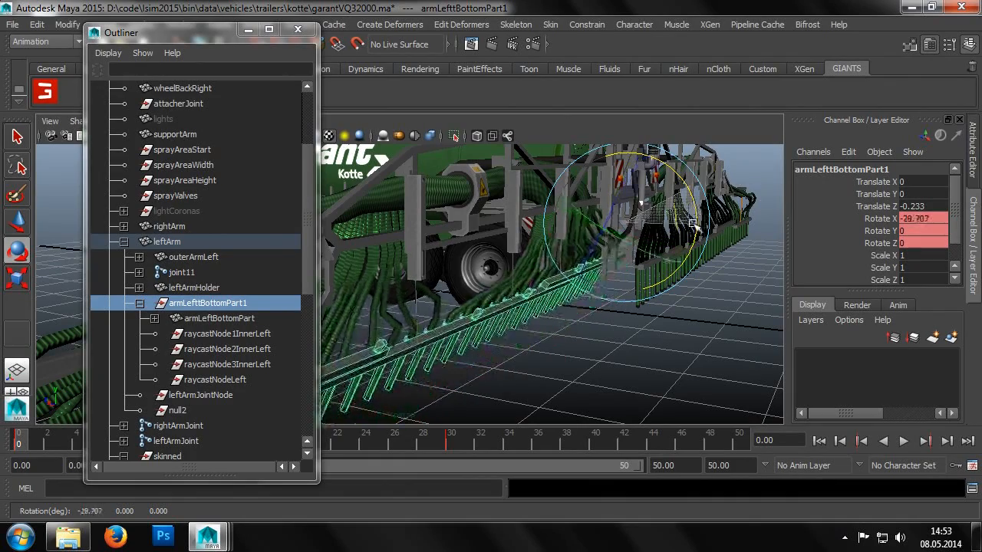
mouse_move(545, 191)
alt+mouse_down()
mouse_move(530, 192)
mouse_move(549, 188)
mouse_move(540, 187)
mouse_move(547, 219)
alt+mouse_up()
drag(180, 32, 151, 34)
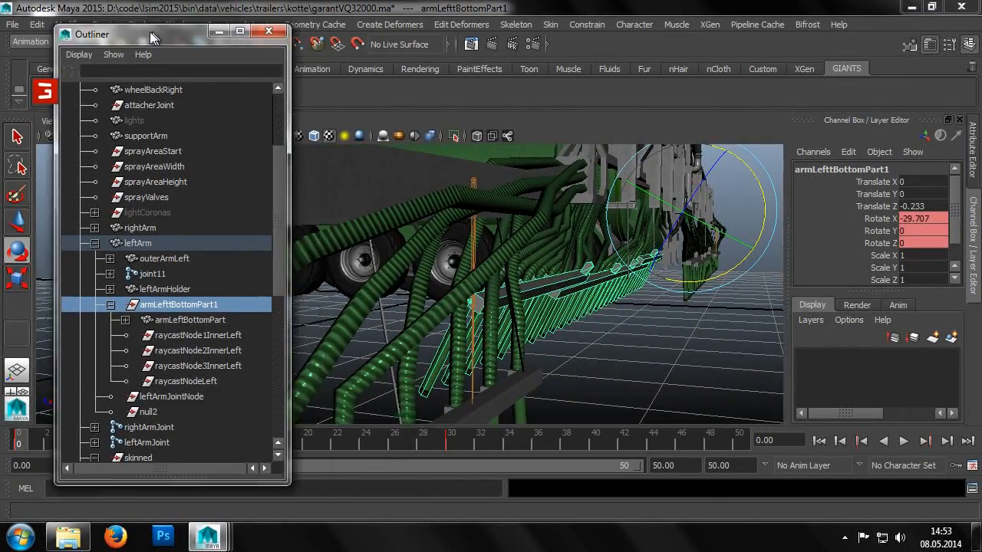
click(220, 32)
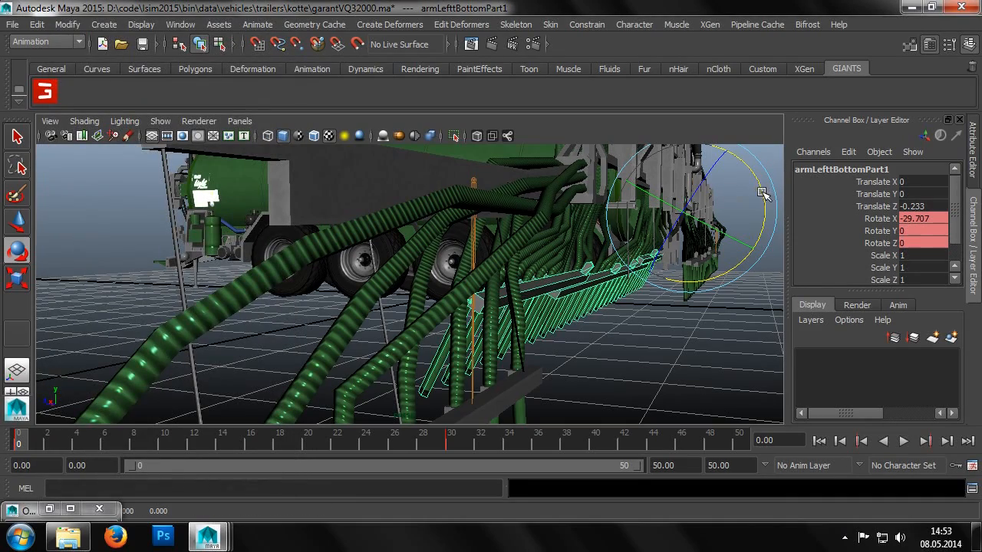
alt+drag(591, 222, 630, 232)
Step: Undo all the test rotations of armLefttBottomPart1
key(ctrl+z)
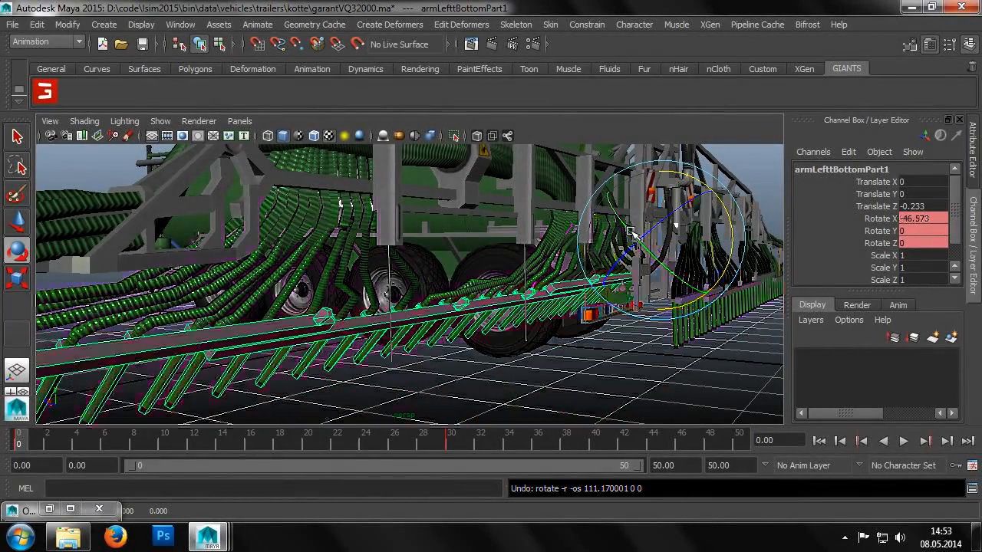
key(ctrl+z)
key(ctrl+z)
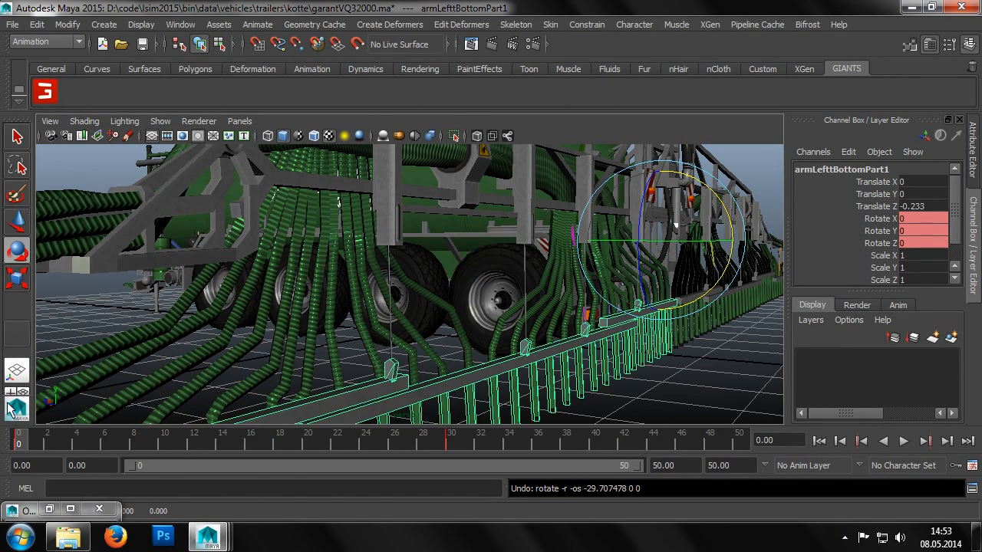
Step: Review the skinned group in the restored Outliner, select the armLeftMovingPipe hoses, and minimize the Outliner
double_click(45, 508)
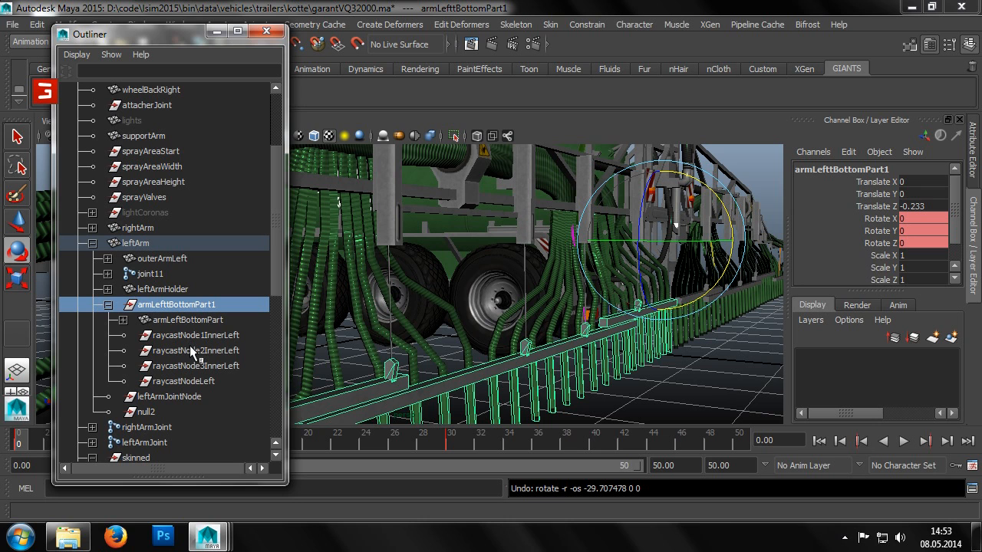
scroll(196, 344, down, 5)
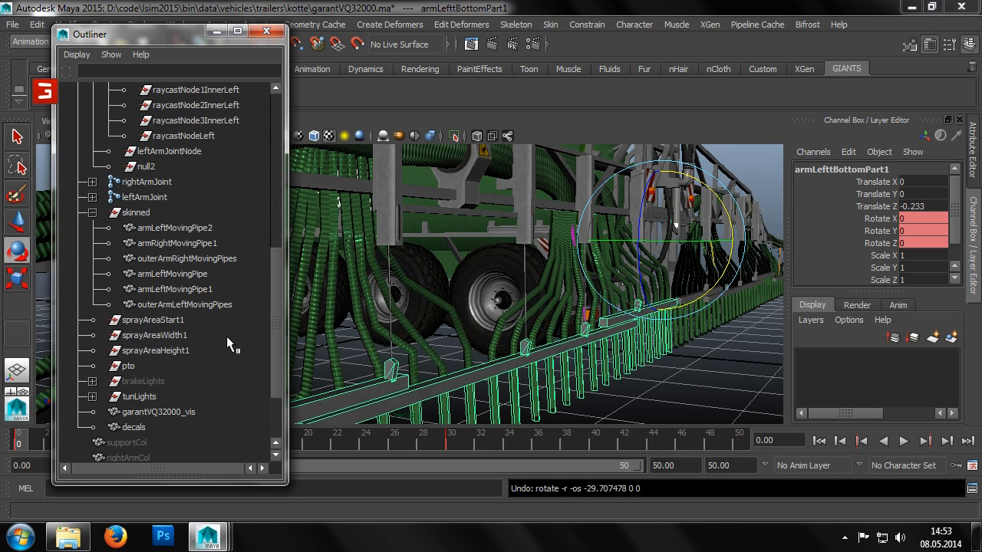
click(358, 306)
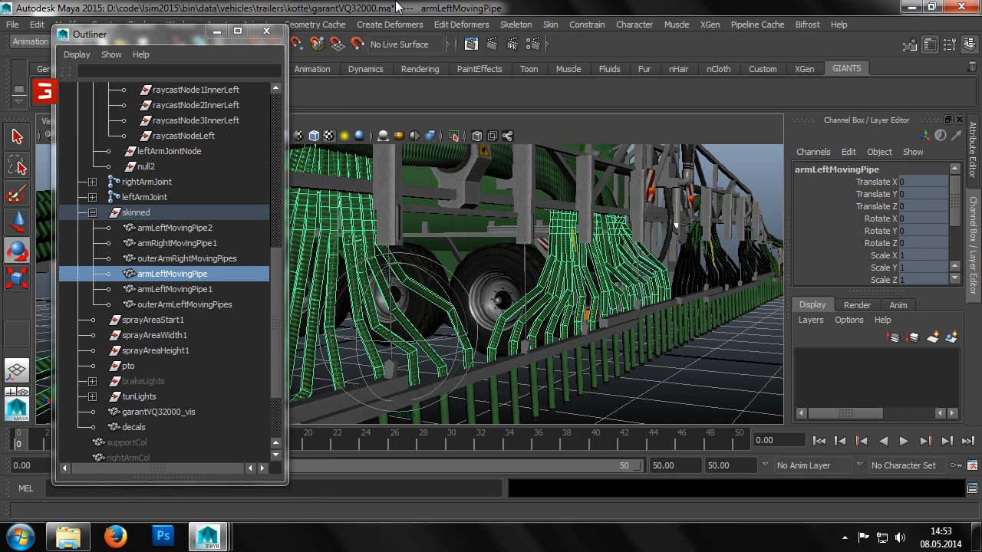
click(217, 31)
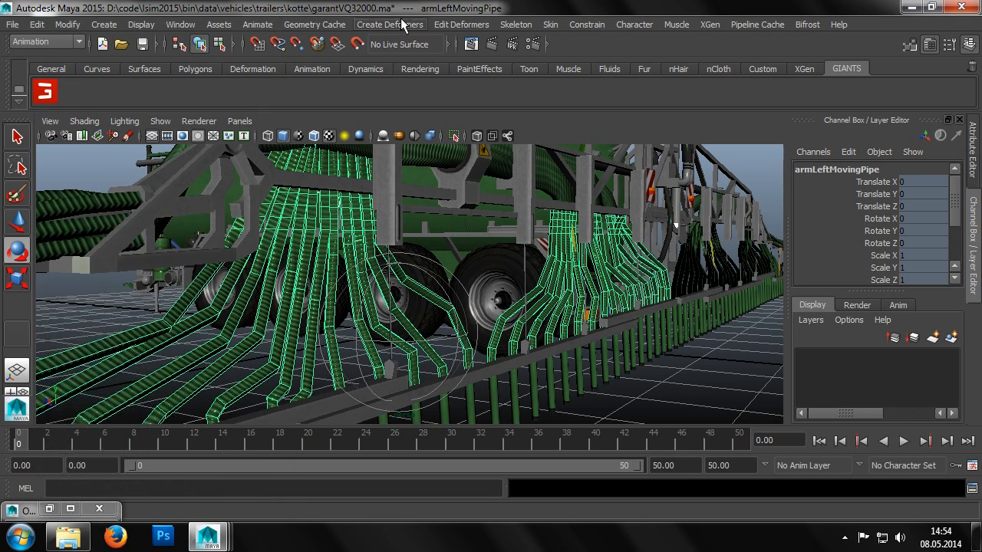
Step: Activate the Paint Skin Weights Tool on armLeftMovingPipe and show its tool settings
click(552, 25)
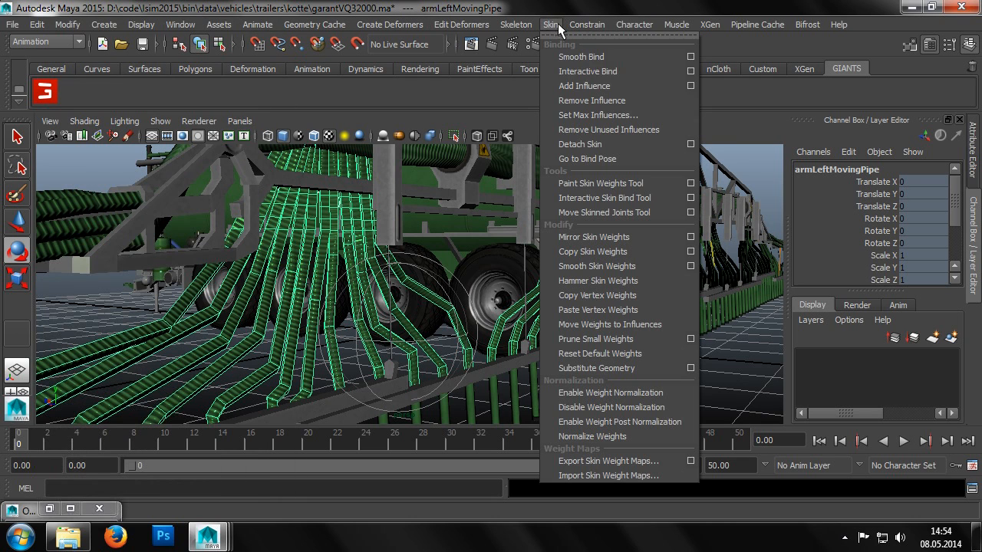
click(675, 183)
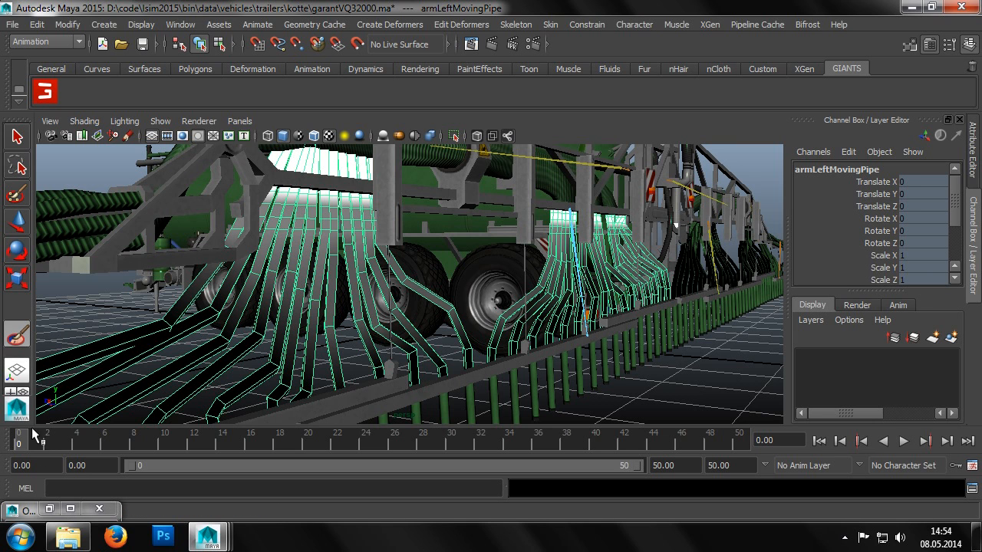
double_click(17, 338)
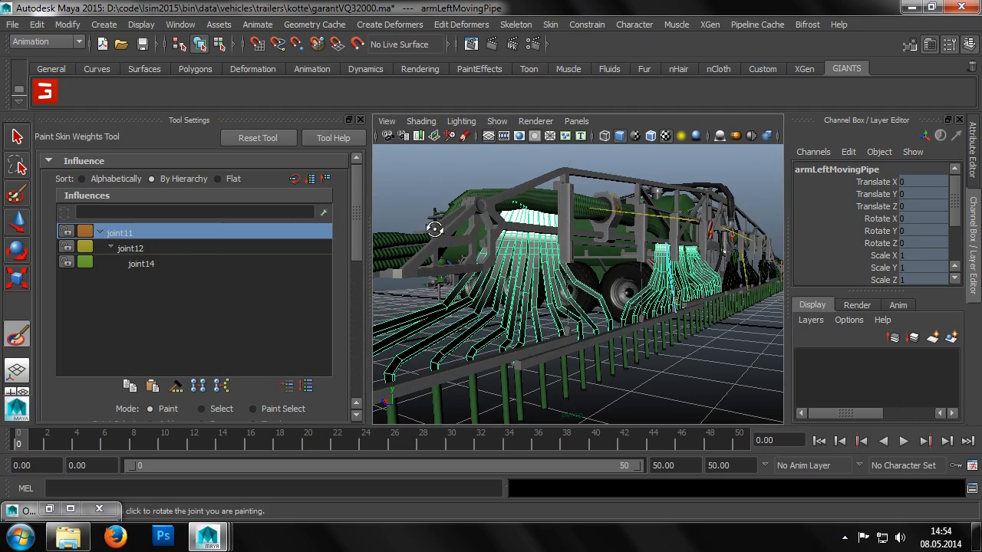
Step: Examine the hoses' weight distribution for the influences joint11, joint12 and joint14
alt+drag(434, 225, 525, 207)
alt+right_drag(553, 213, 532, 290)
alt+drag(532, 290, 475, 299)
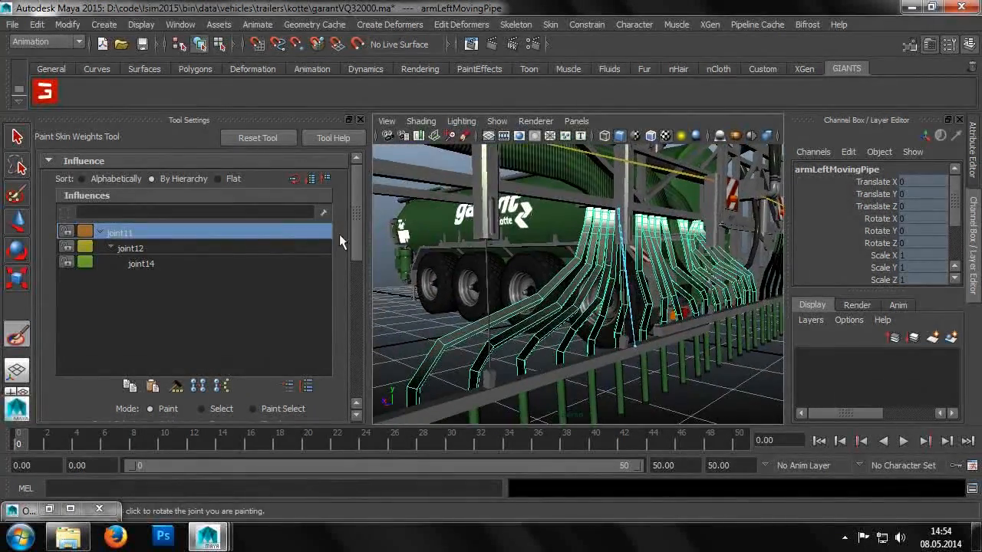
click(189, 249)
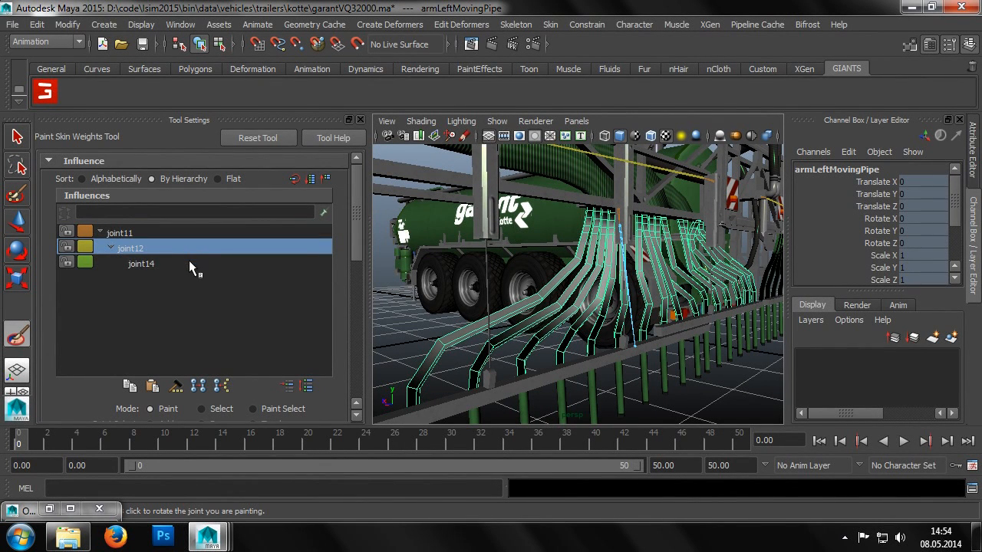
click(189, 263)
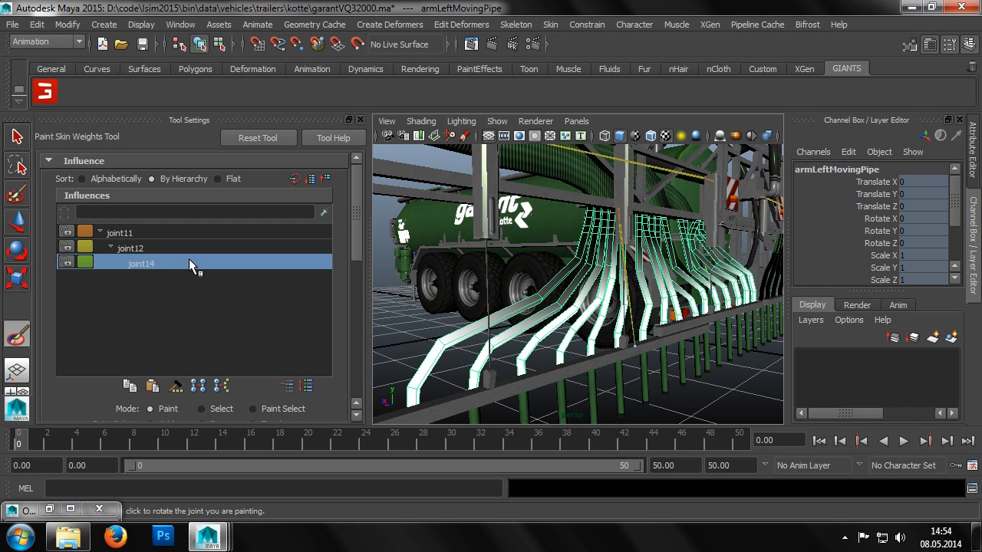
click(190, 249)
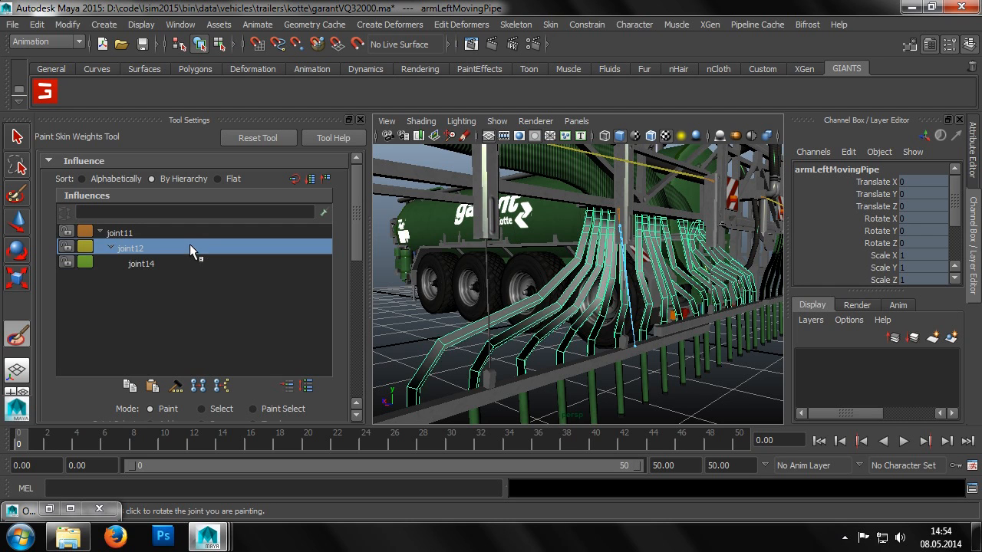